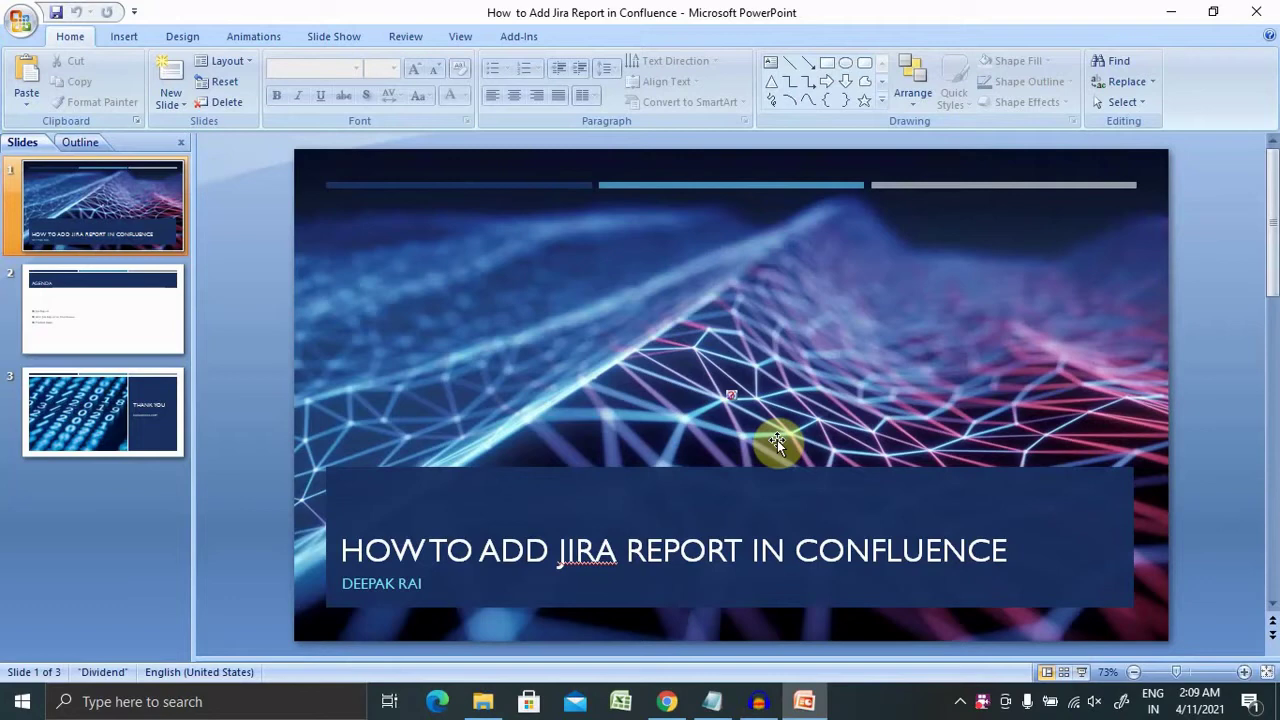
- Show the Agenda slide in PowerPoint, then switch to the Confluence home page in Chrome
{"action": "left_click", "coordinate": [109, 323]}
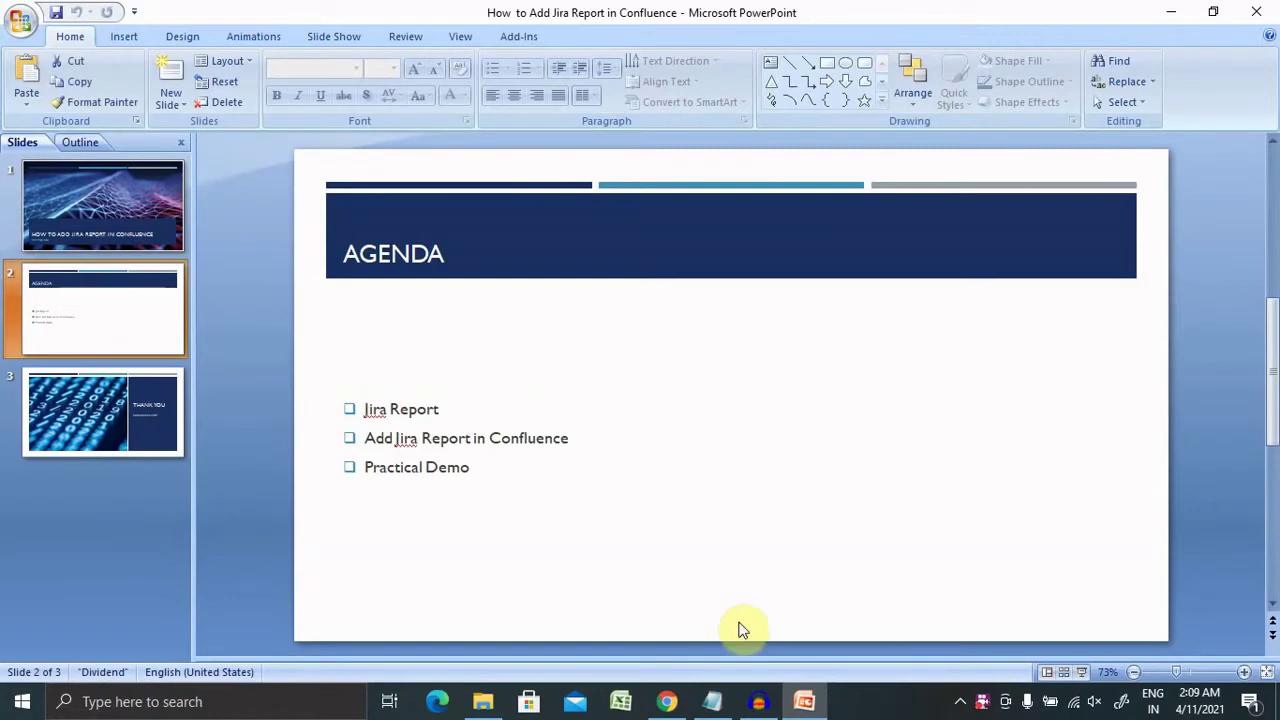
{"action": "left_click", "coordinate": [666, 701]}
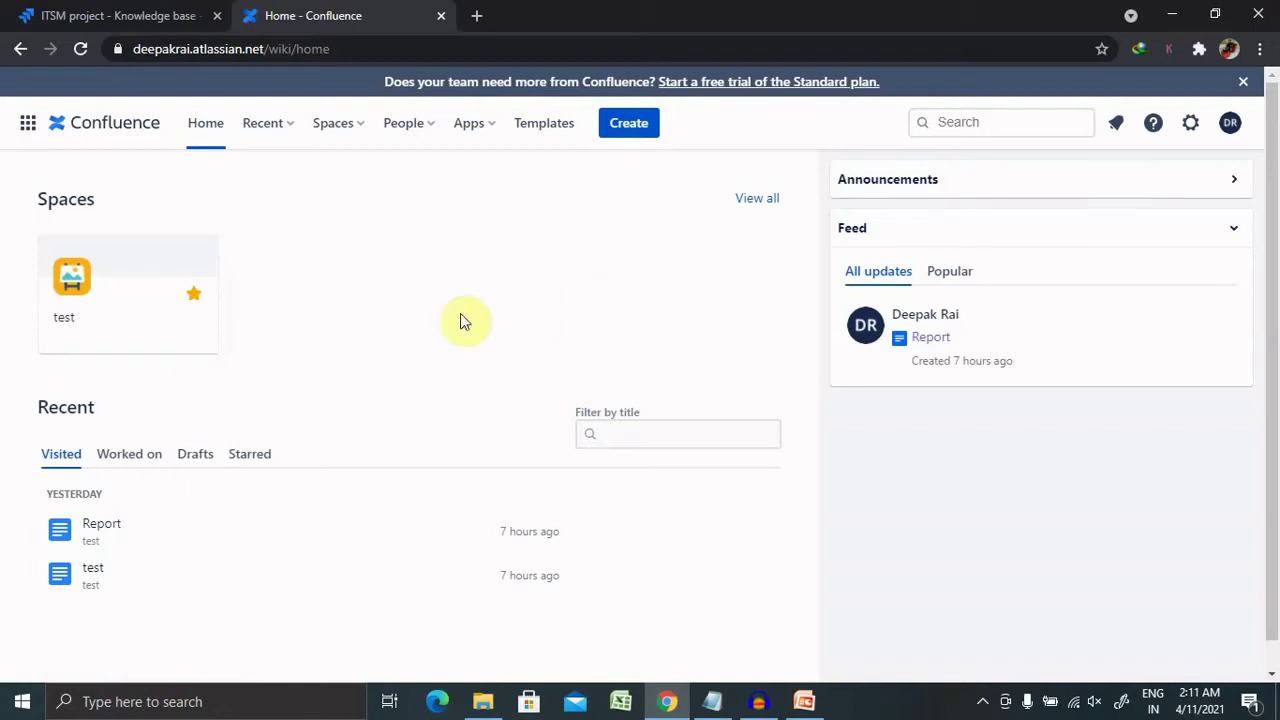
- Create a new page in the test space titled 'Jira report' and place the cursor in its body
{"action": "left_click", "coordinate": [114, 290]}
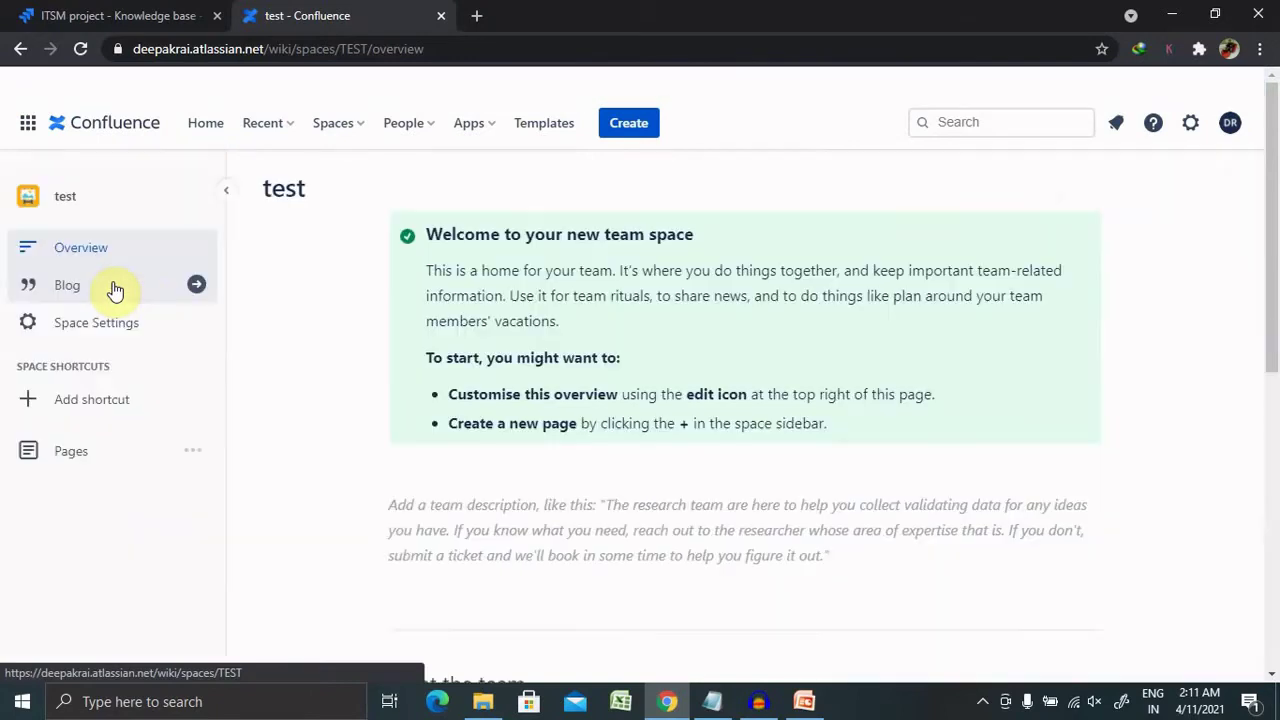
{"action": "left_click", "coordinate": [630, 124]}
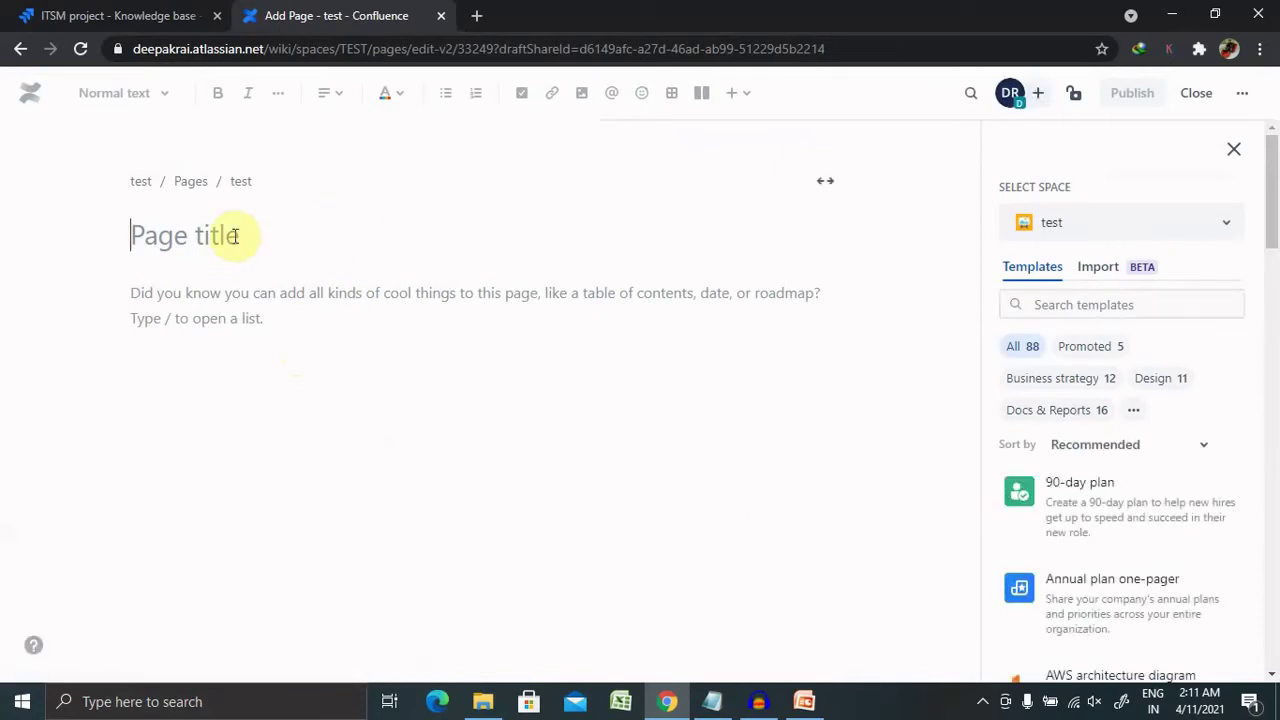
{"action": "type", "text": "Jira report"}
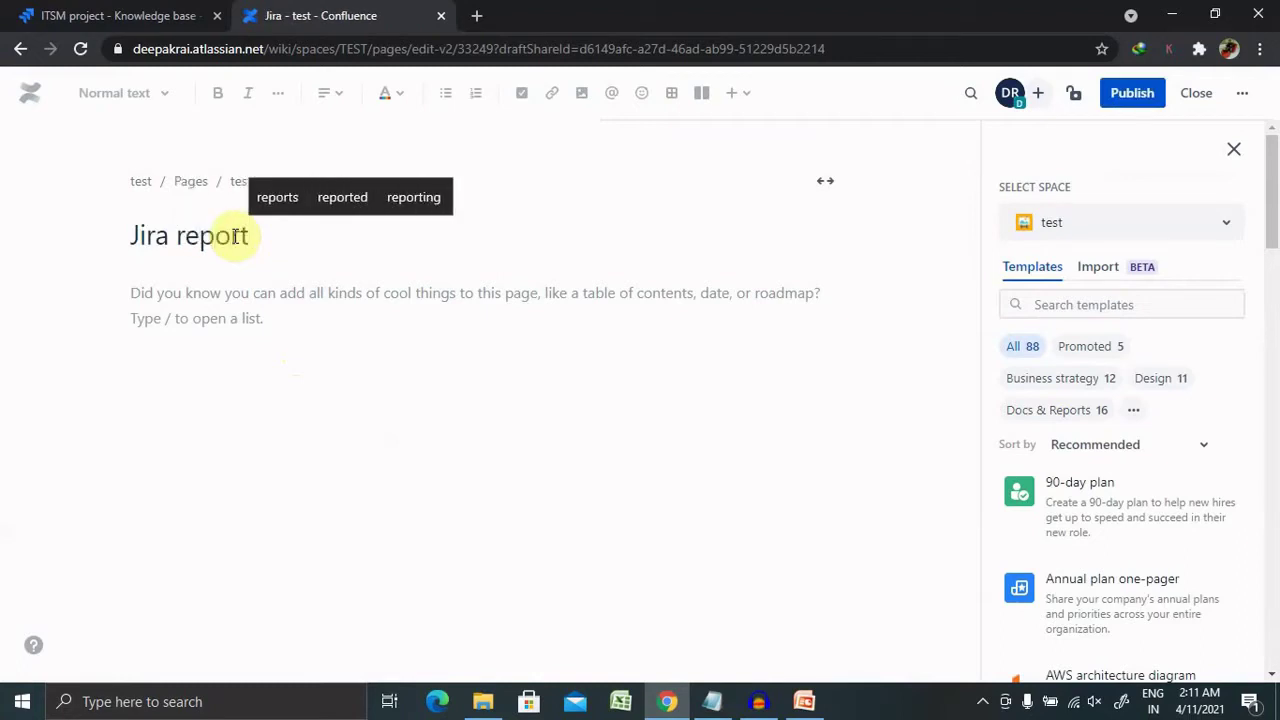
{"action": "left_click", "coordinate": [230, 318]}
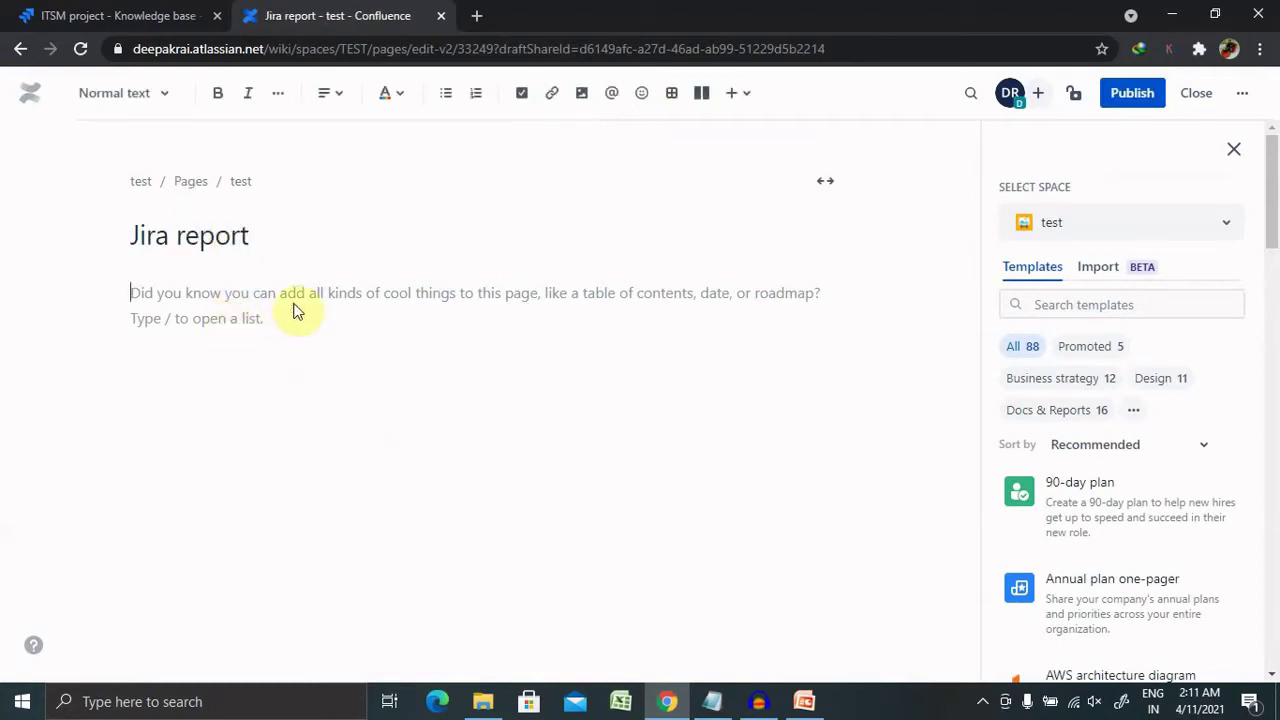
- Type /Jira in the page body and pick JIRA Charts from the macro list
{"action": "type", "text": "/"}
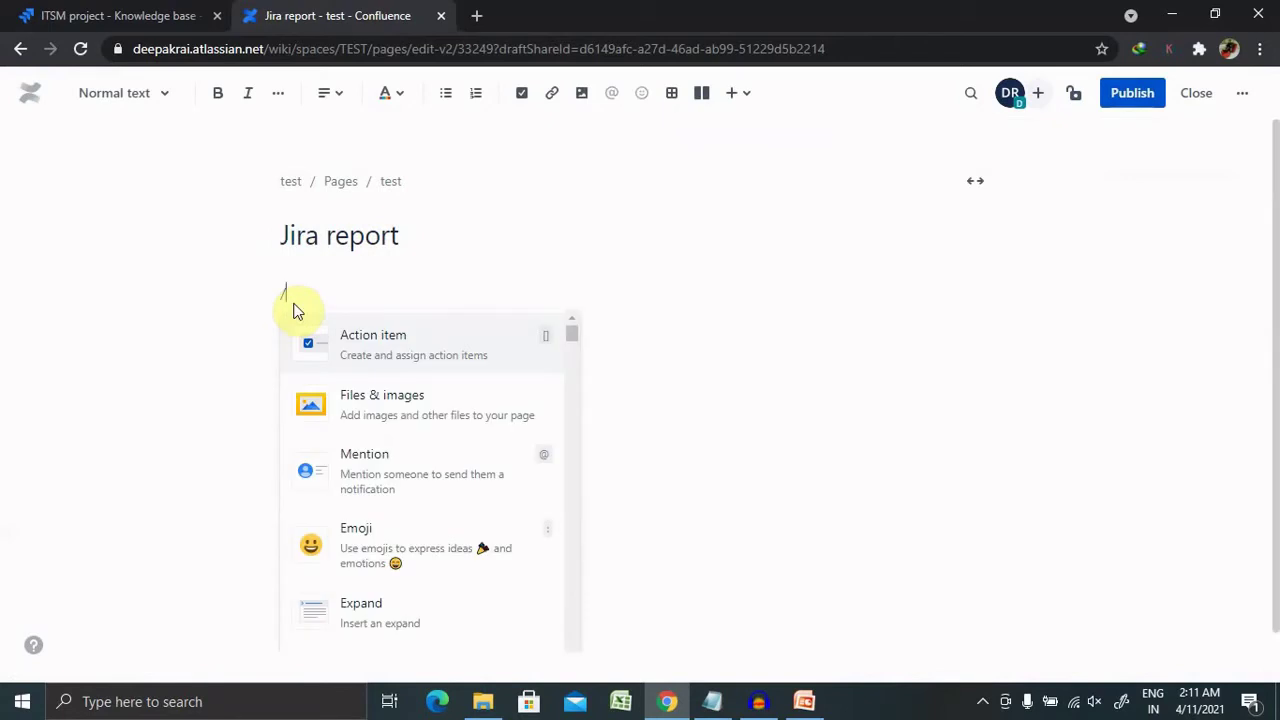
{"action": "type", "text": "Jira"}
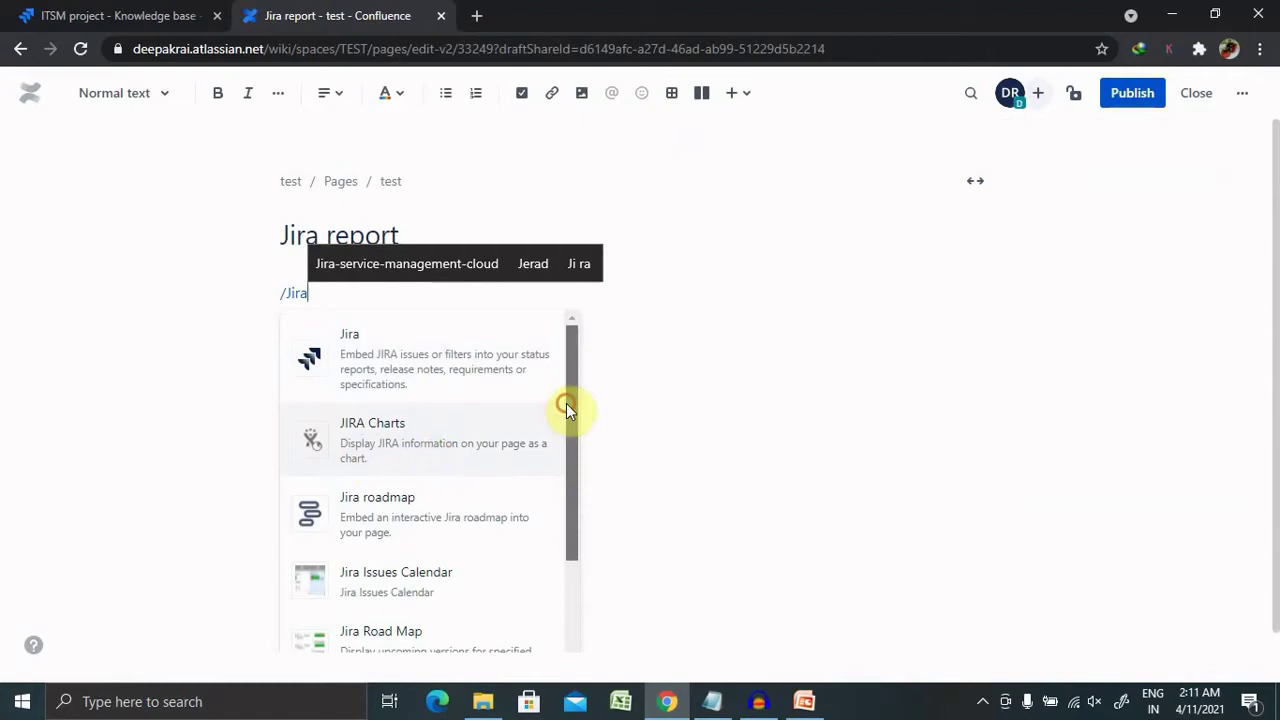
{"action": "left_click_drag", "start_coordinate": [566, 403], "coordinate": [569, 507]}
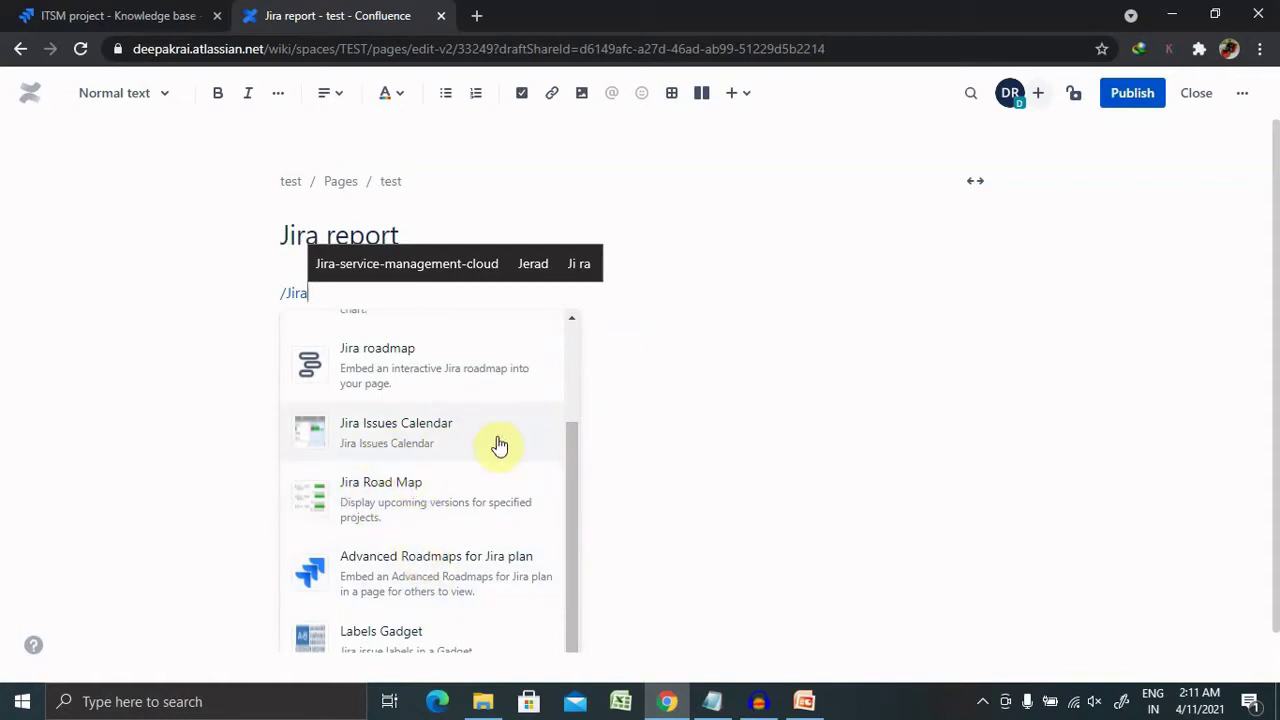
{"action": "left_click_drag", "start_coordinate": [570, 455], "coordinate": [570, 342]}
{"action": "left_click", "coordinate": [404, 468]}
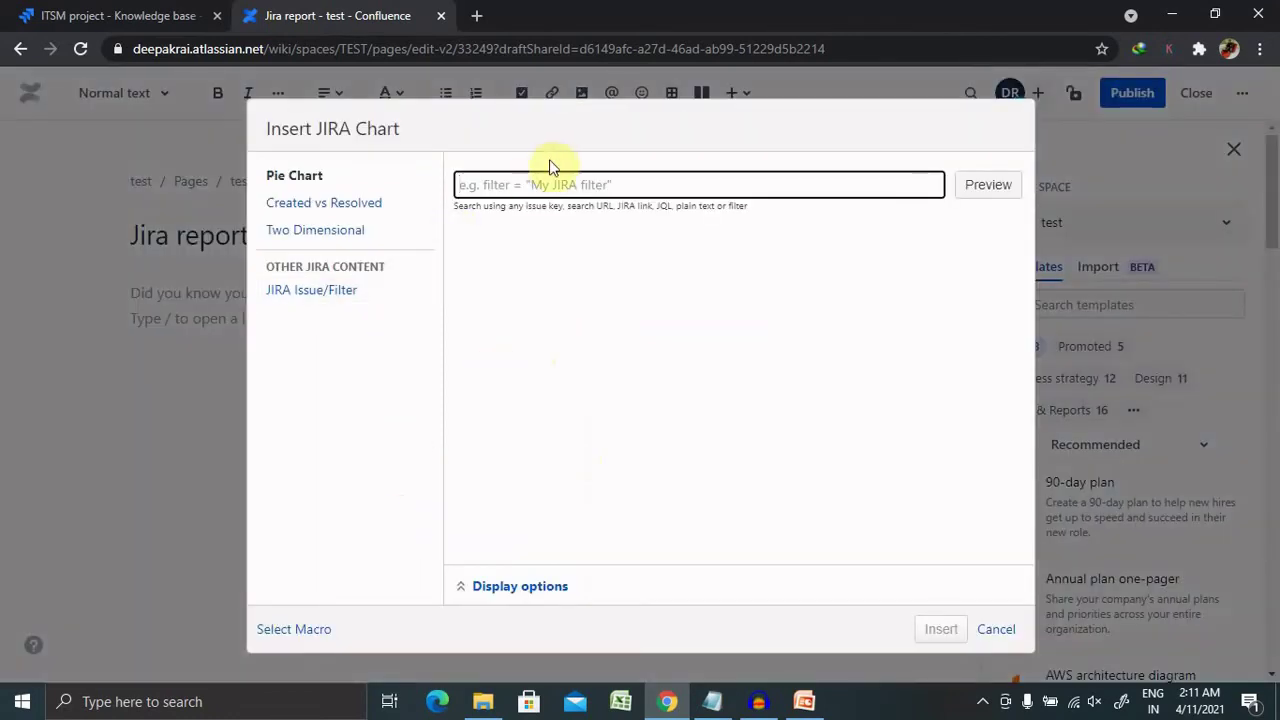
- Enter the JQL project = 'ITSM Project' in the chart search field, checking the project name in Jira
{"action": "left_click", "coordinate": [531, 186]}
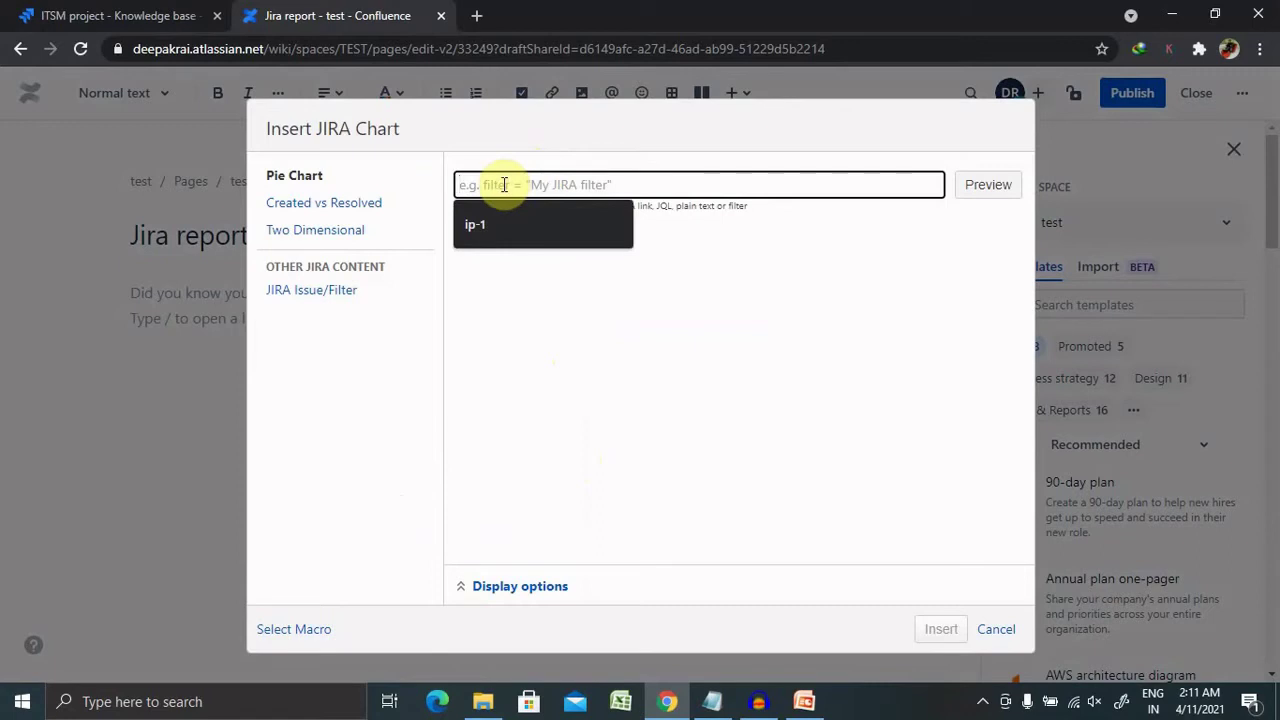
{"action": "type", "text": "pro"}
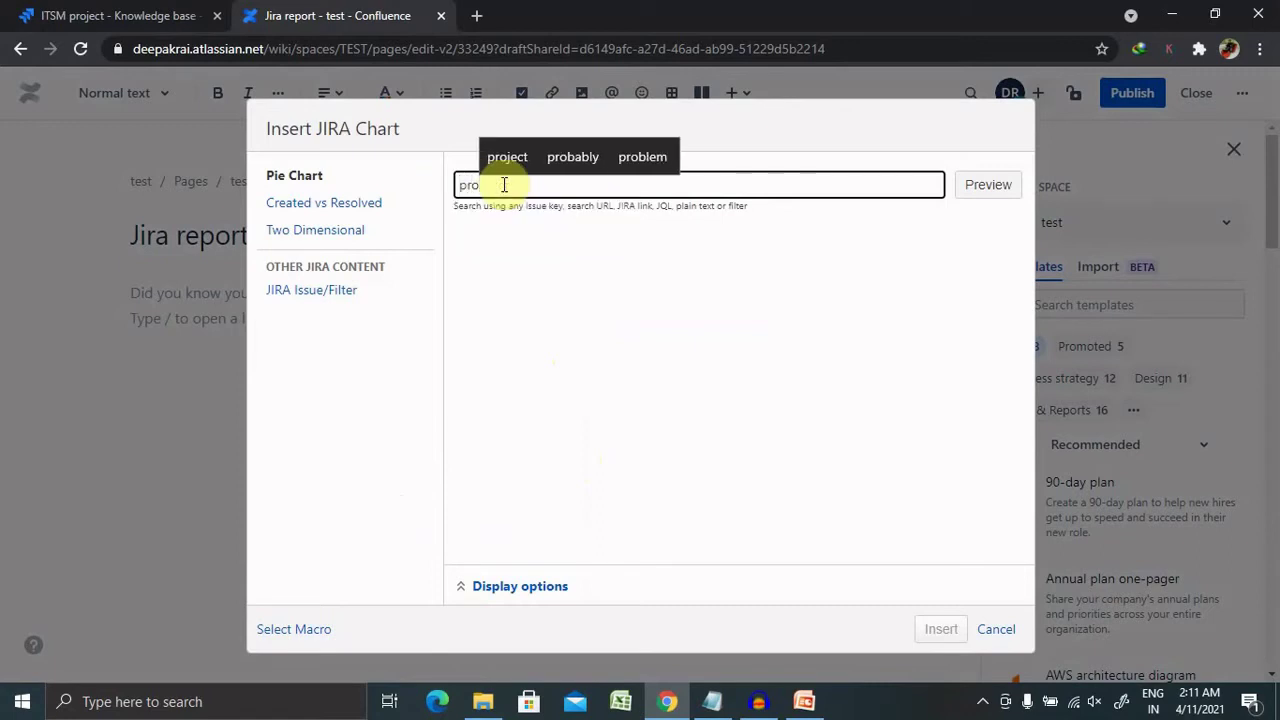
{"action": "type", "text": "ject "}
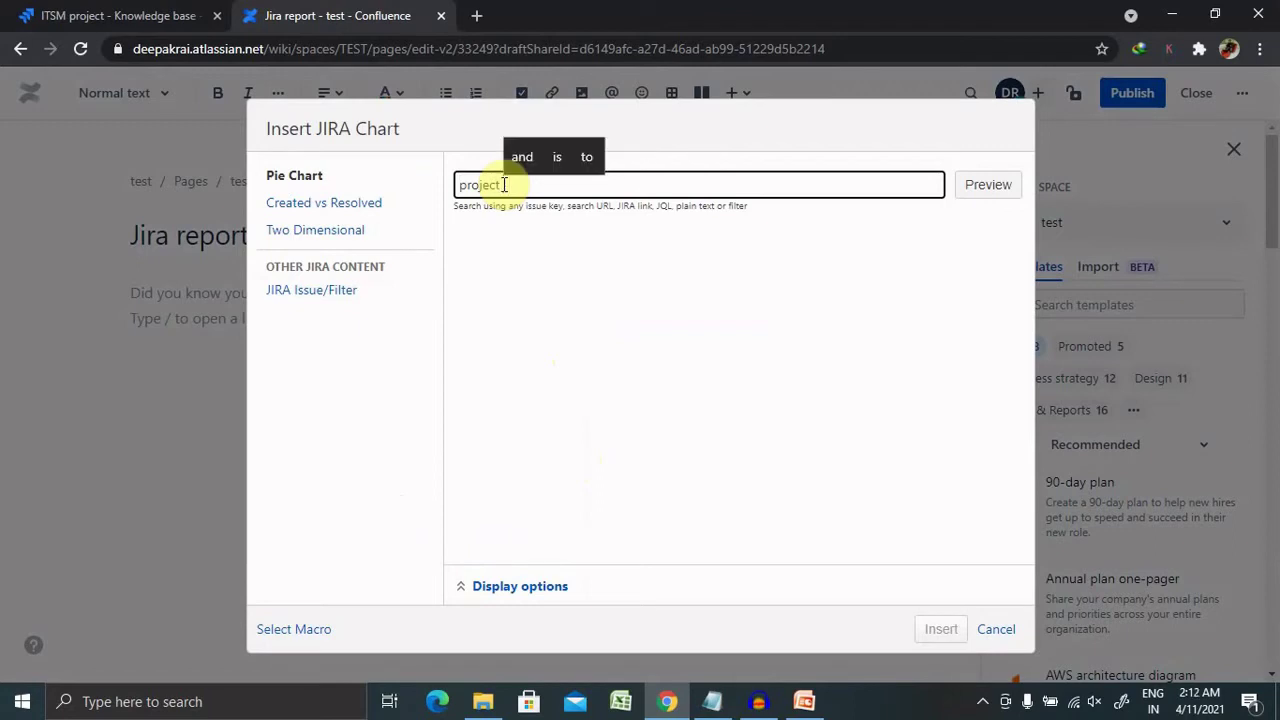
{"action": "type", "text": "="}
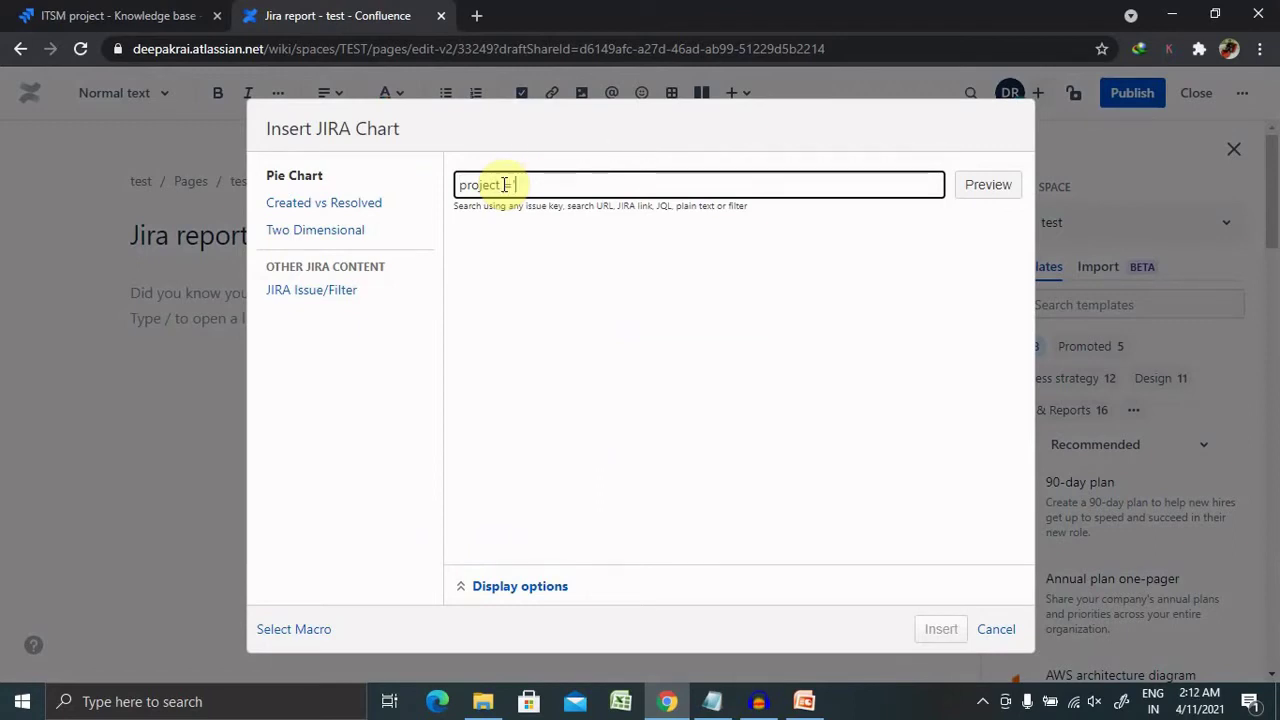
{"action": "type", "text": " 'ITSM"}
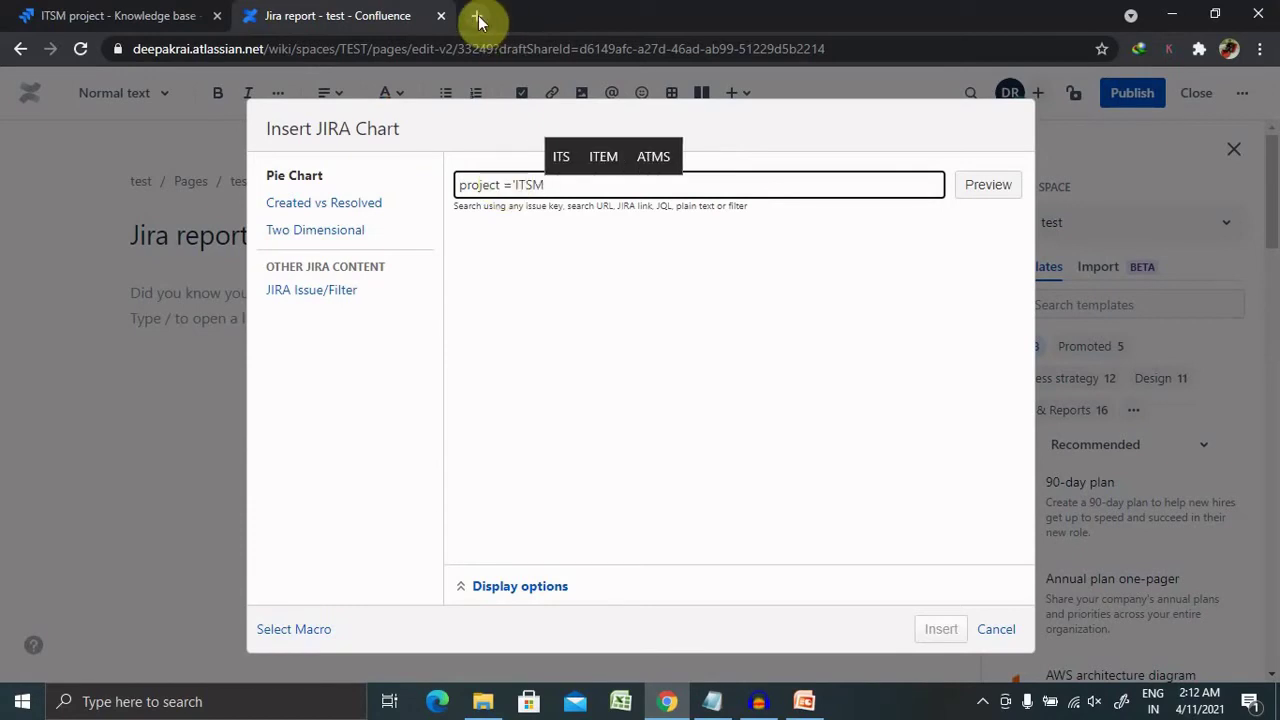
{"action": "left_click", "coordinate": [70, 20]}
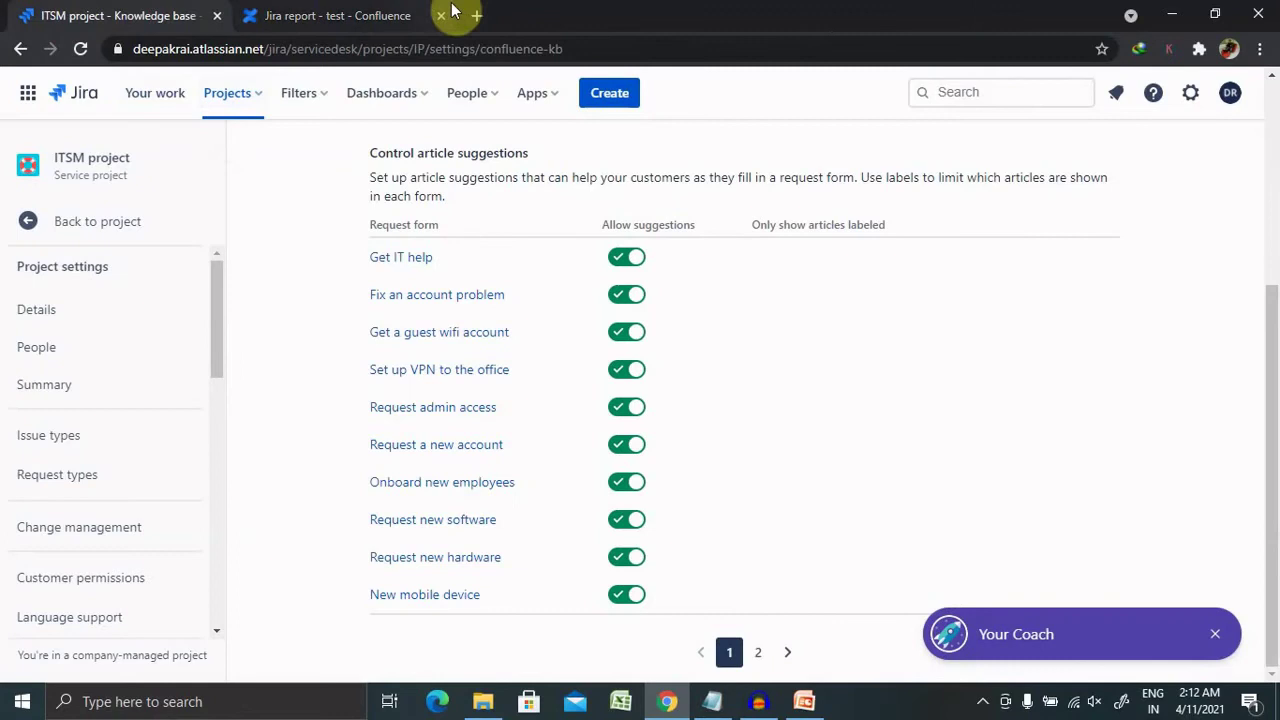
{"action": "left_click", "coordinate": [366, 18]}
{"action": "type", "text": "P"}
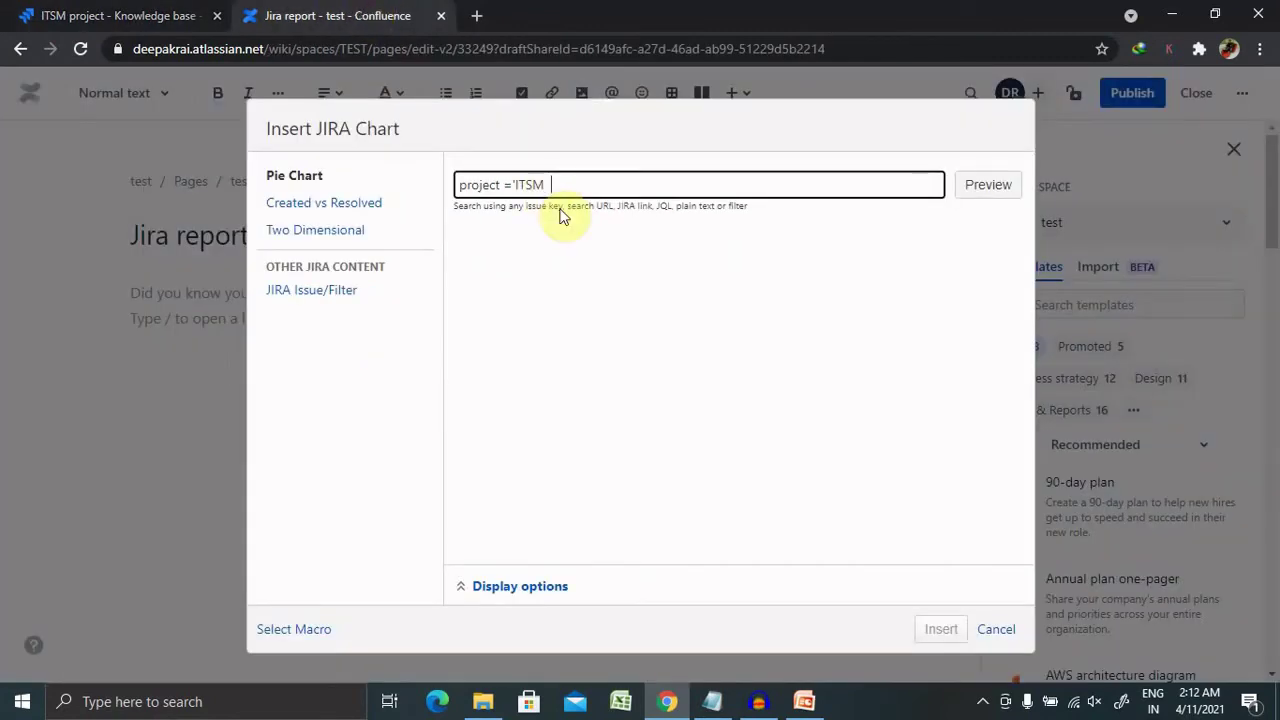
{"action": "type", "text": "roject"}
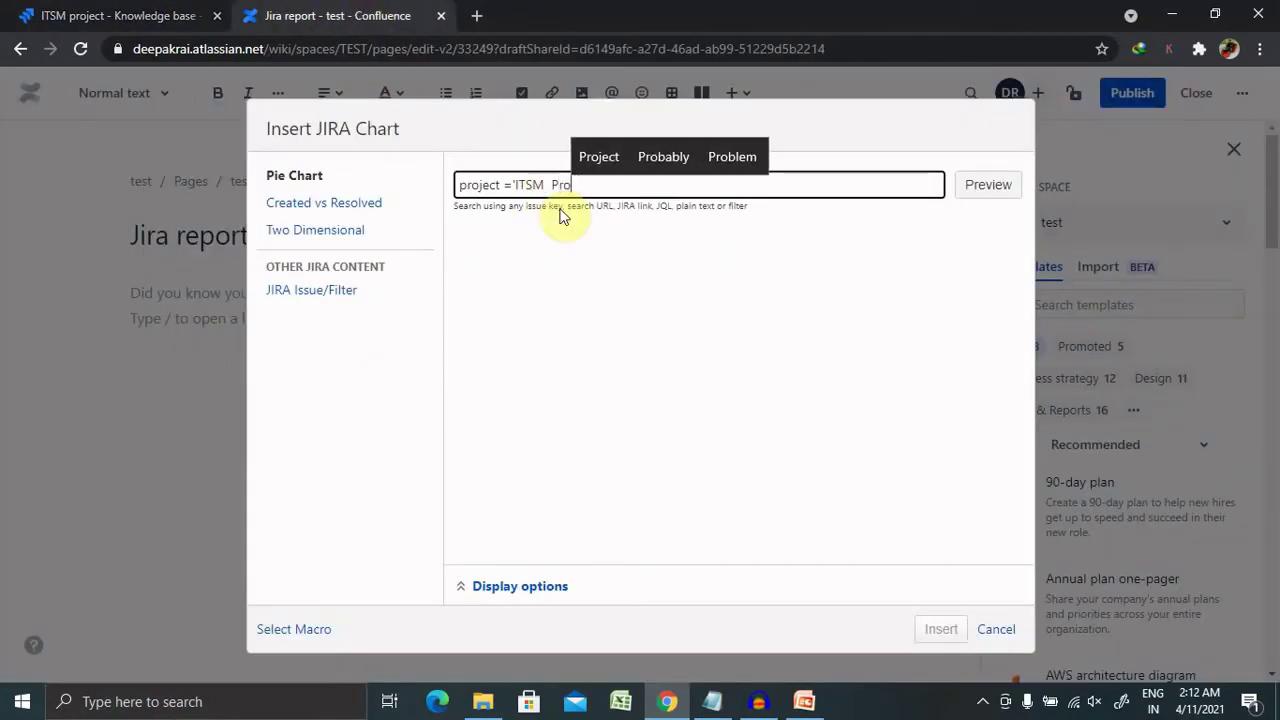
{"action": "type", "text": "'"}
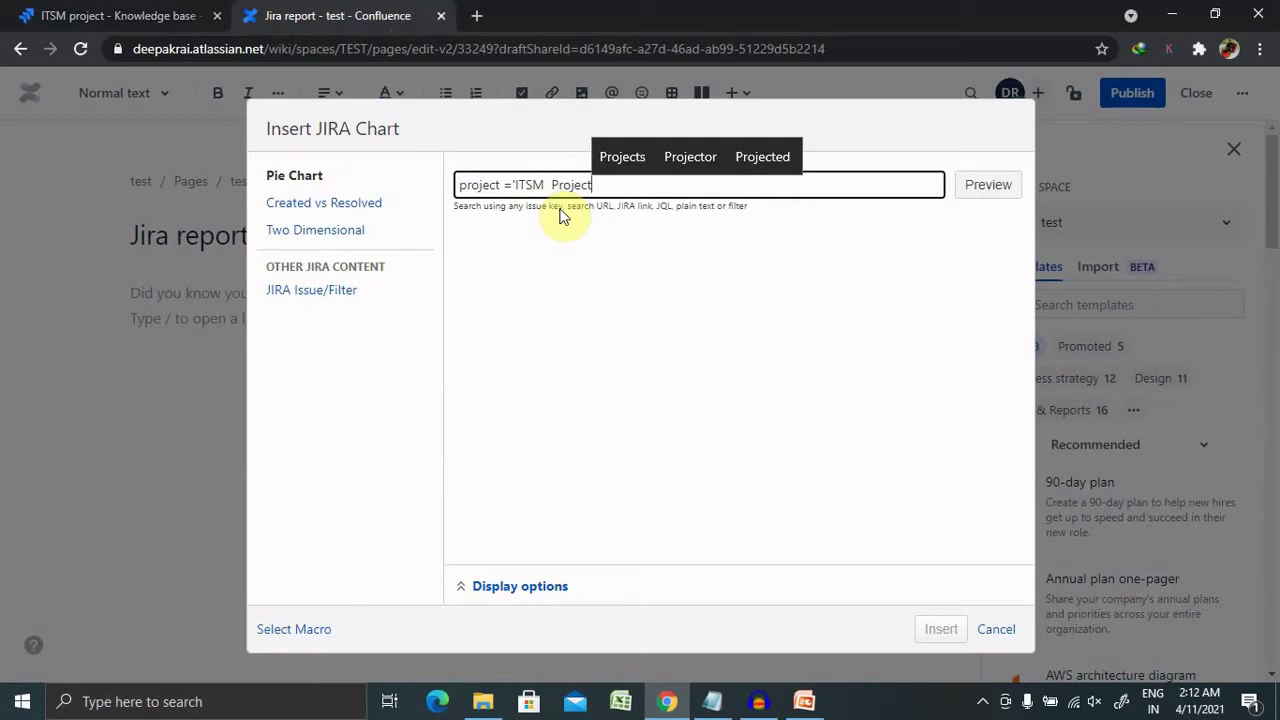
{"action": "left_click", "coordinate": [990, 186]}
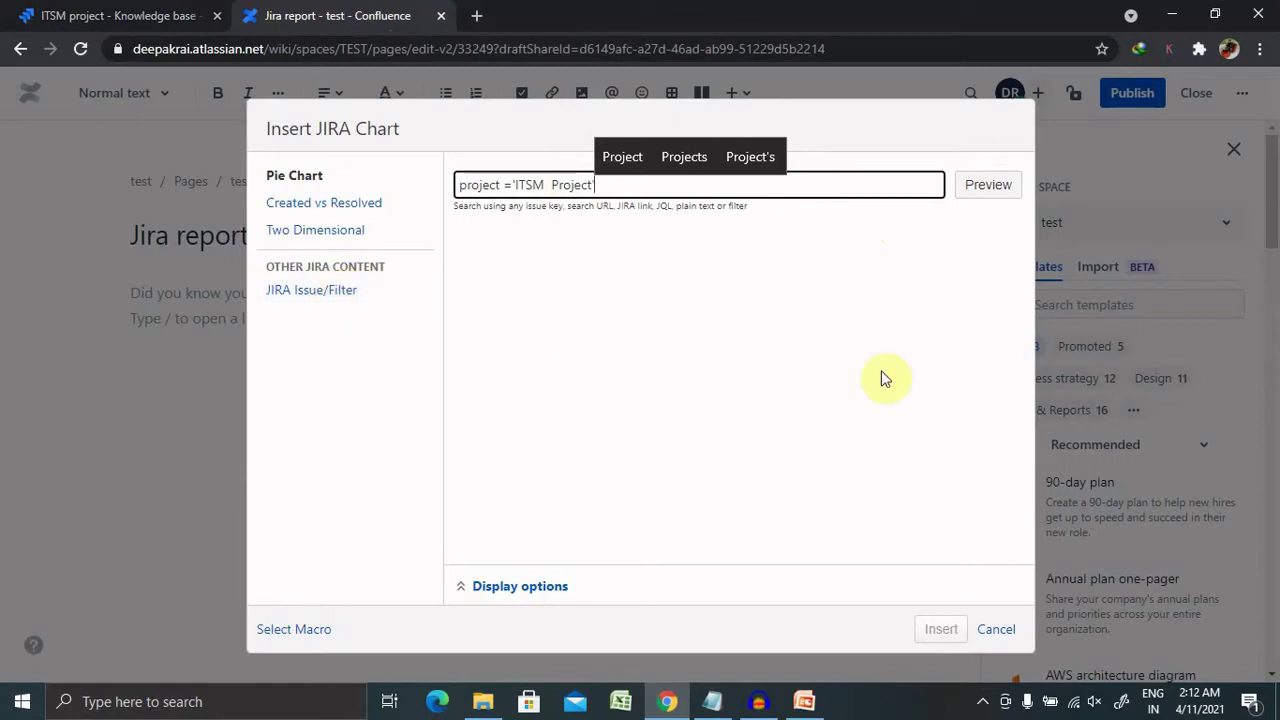
{"action": "type", "text": "'"}
- Try previewing the ITSM Project pie chart, re-editing the query between attempts
{"action": "left_click", "coordinate": [988, 184]}
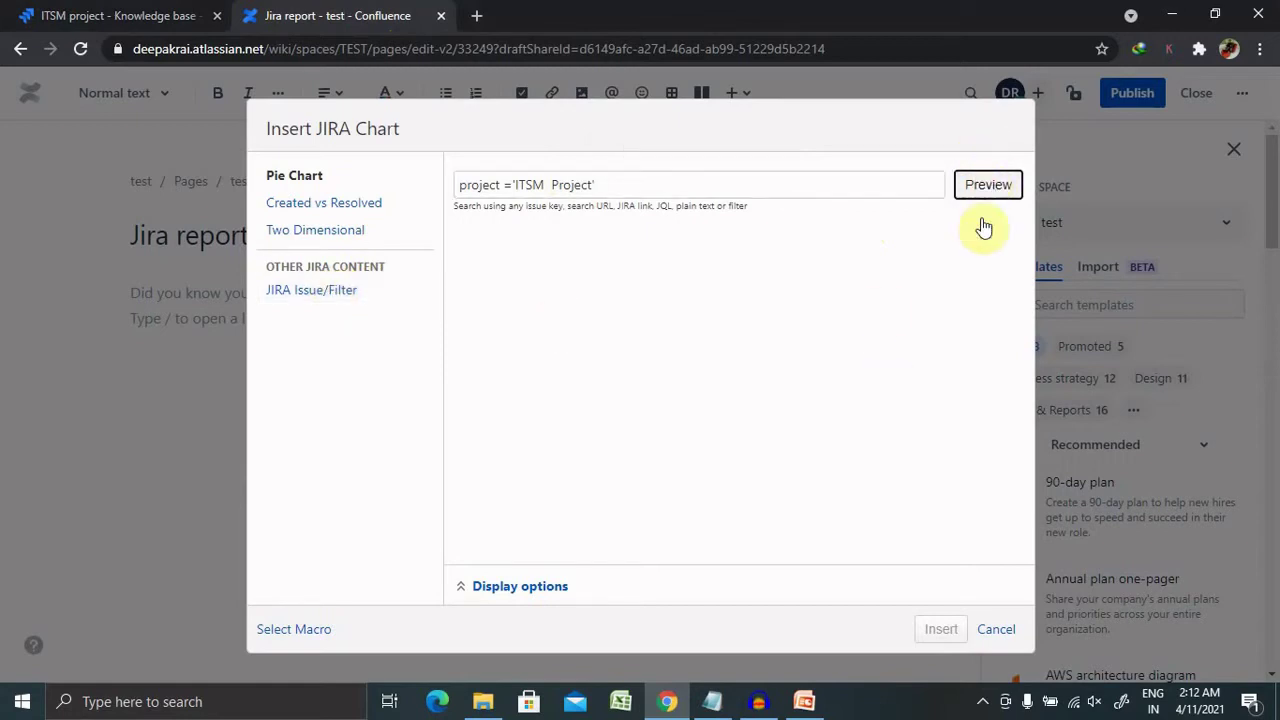
{"action": "left_click", "coordinate": [1000, 192]}
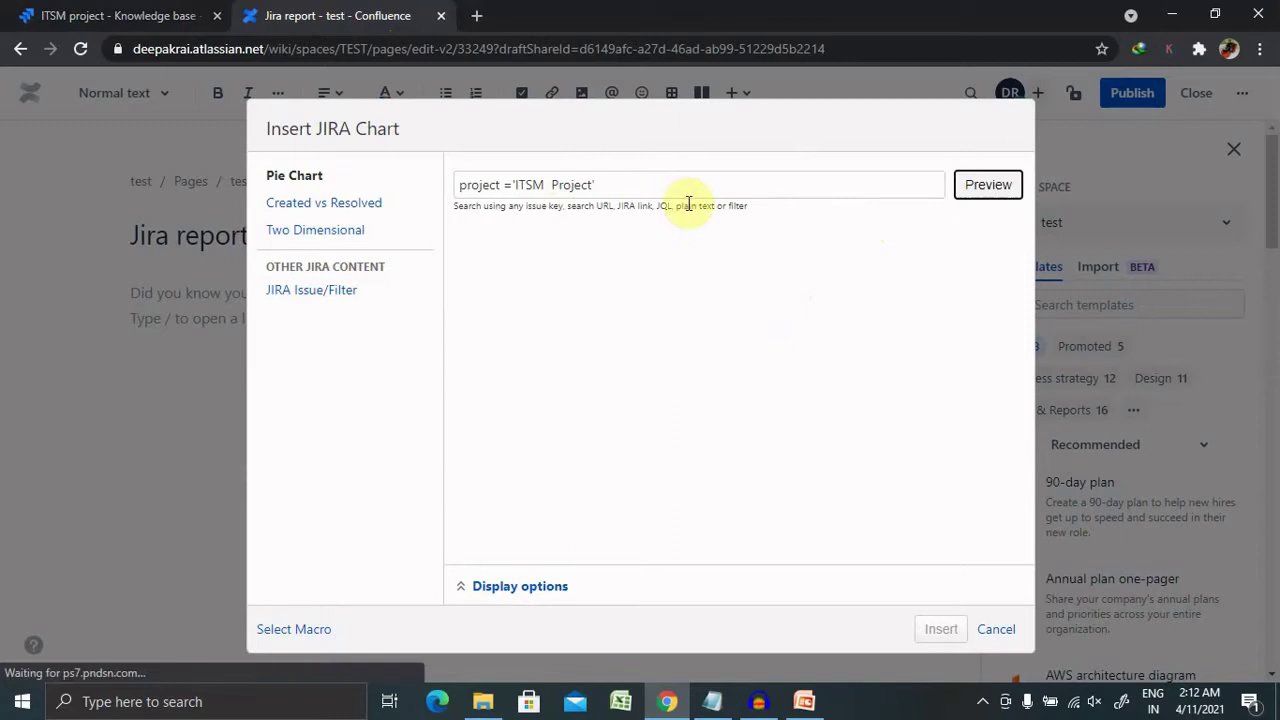
{"action": "left_click", "coordinate": [613, 188]}
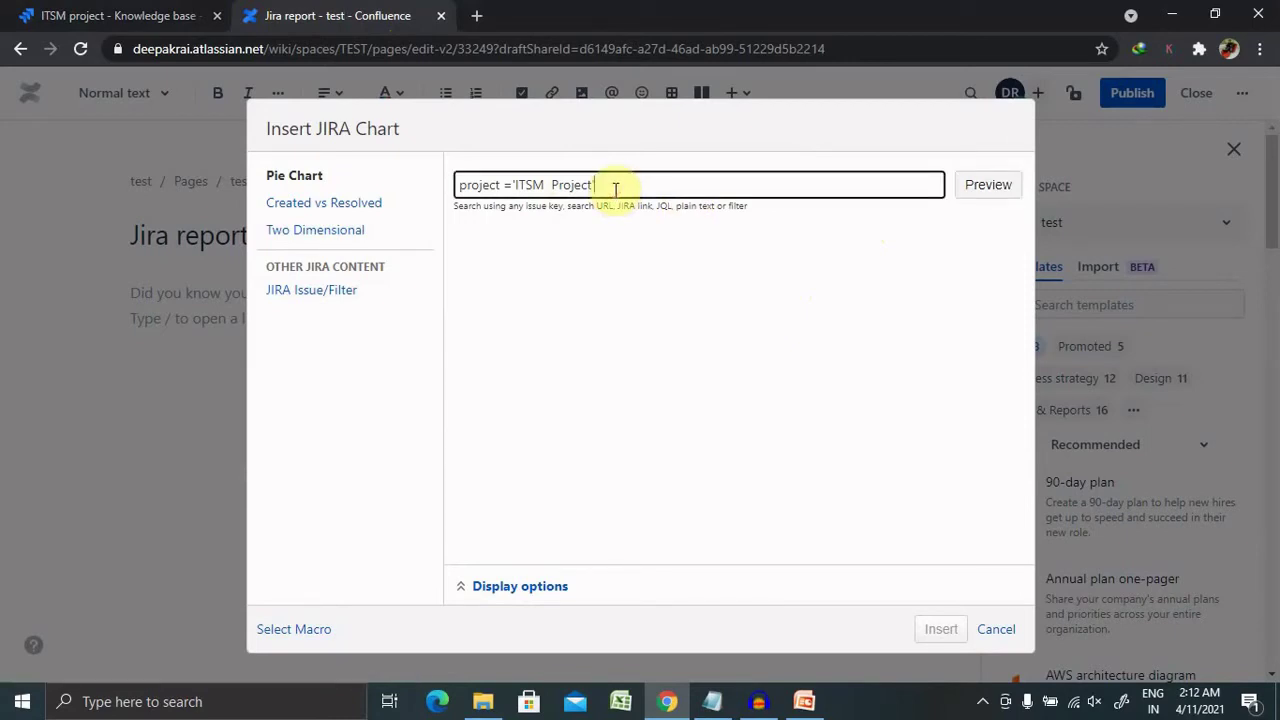
{"action": "left_click", "coordinate": [987, 188]}
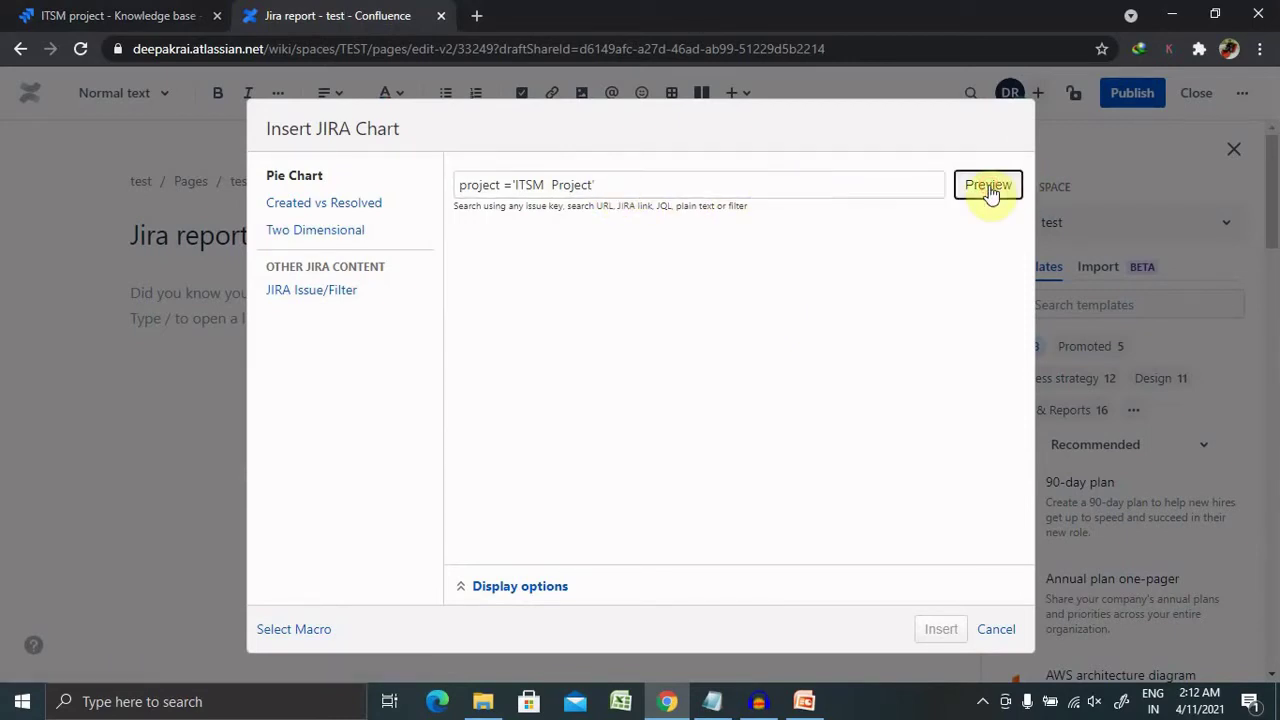
{"action": "left_click", "coordinate": [552, 184]}
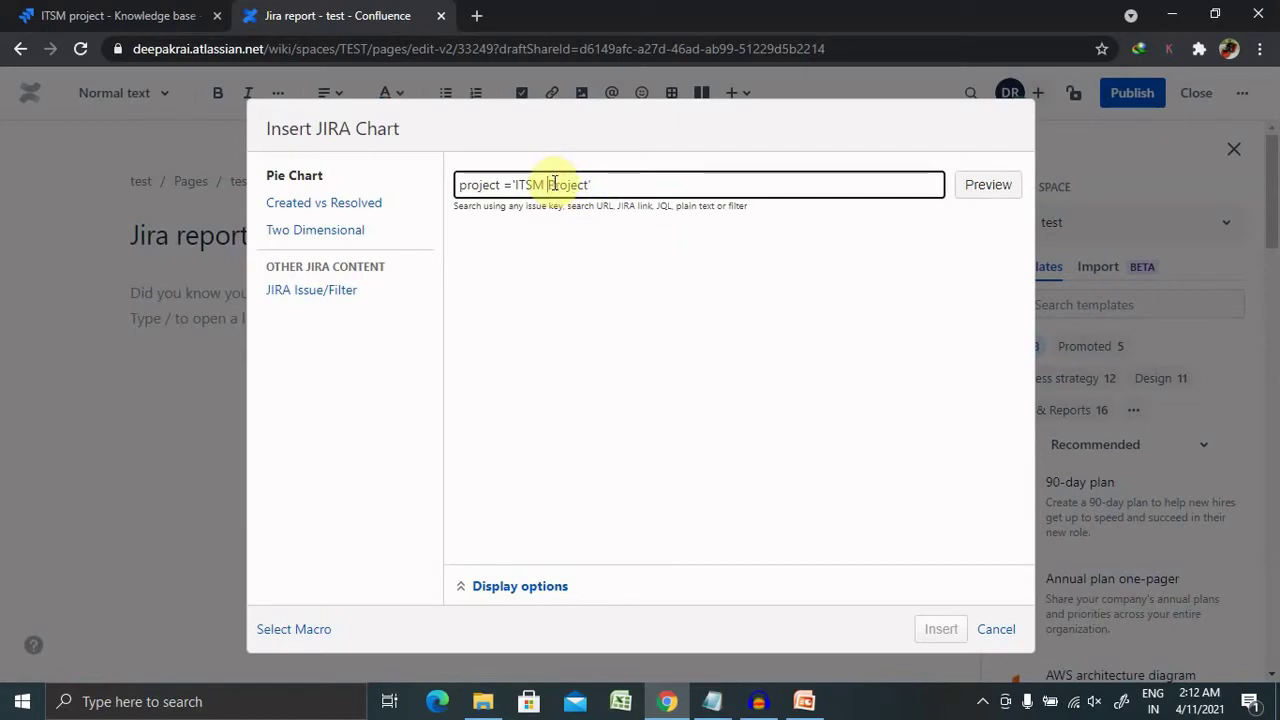
{"action": "left_click", "coordinate": [990, 199]}
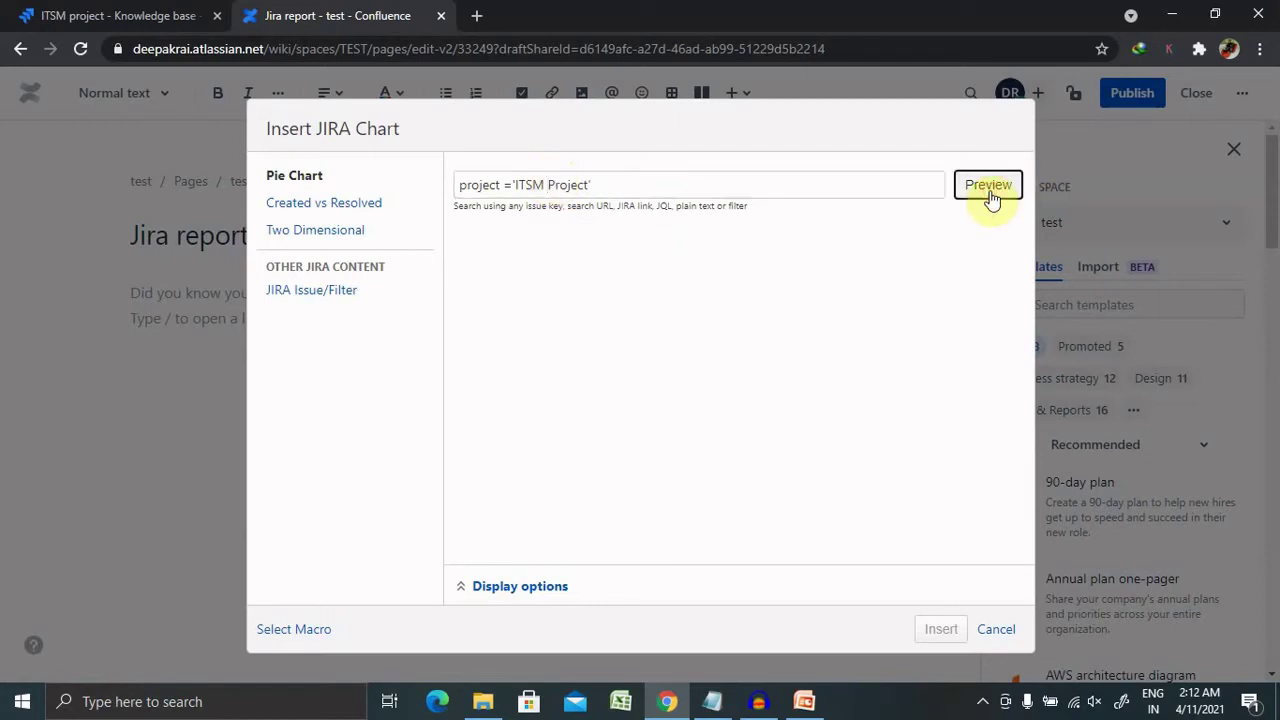
{"action": "left_click", "coordinate": [645, 187]}
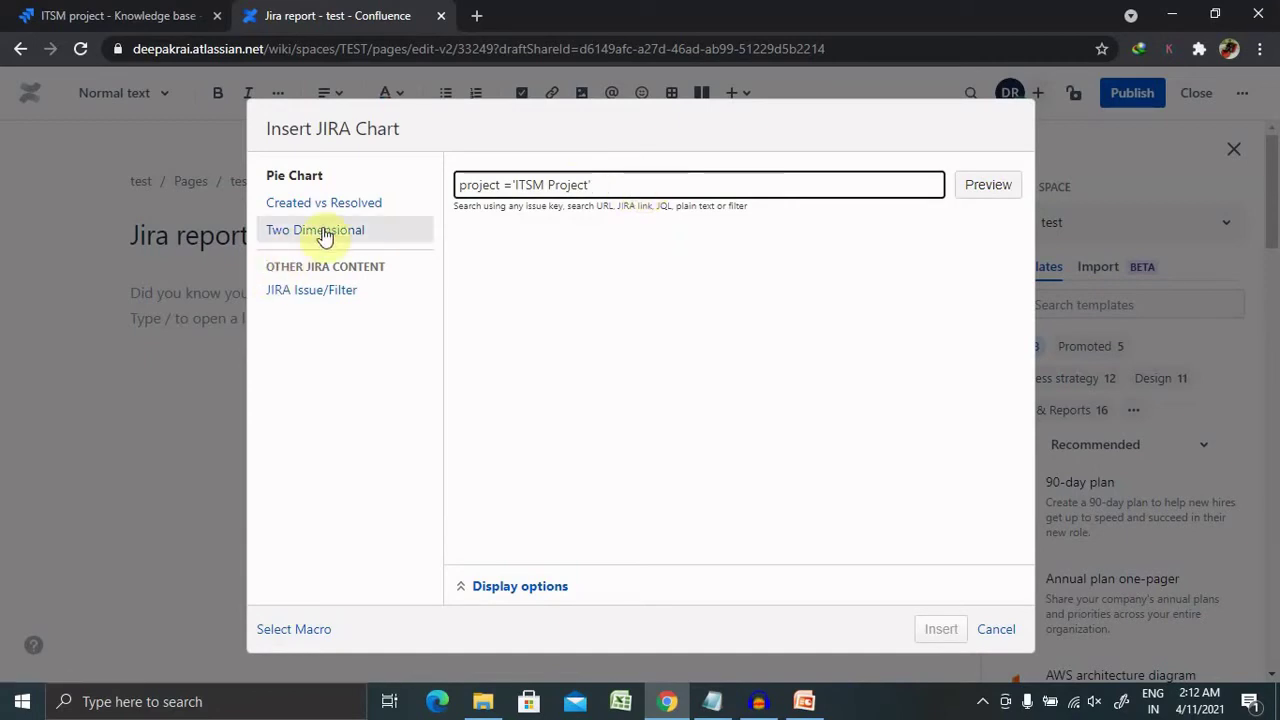
- Switch to JIRA Issue/Filter, search project ='ITSM Project', and insert the IP-2 and IP-1 table
{"action": "left_click", "coordinate": [301, 300]}
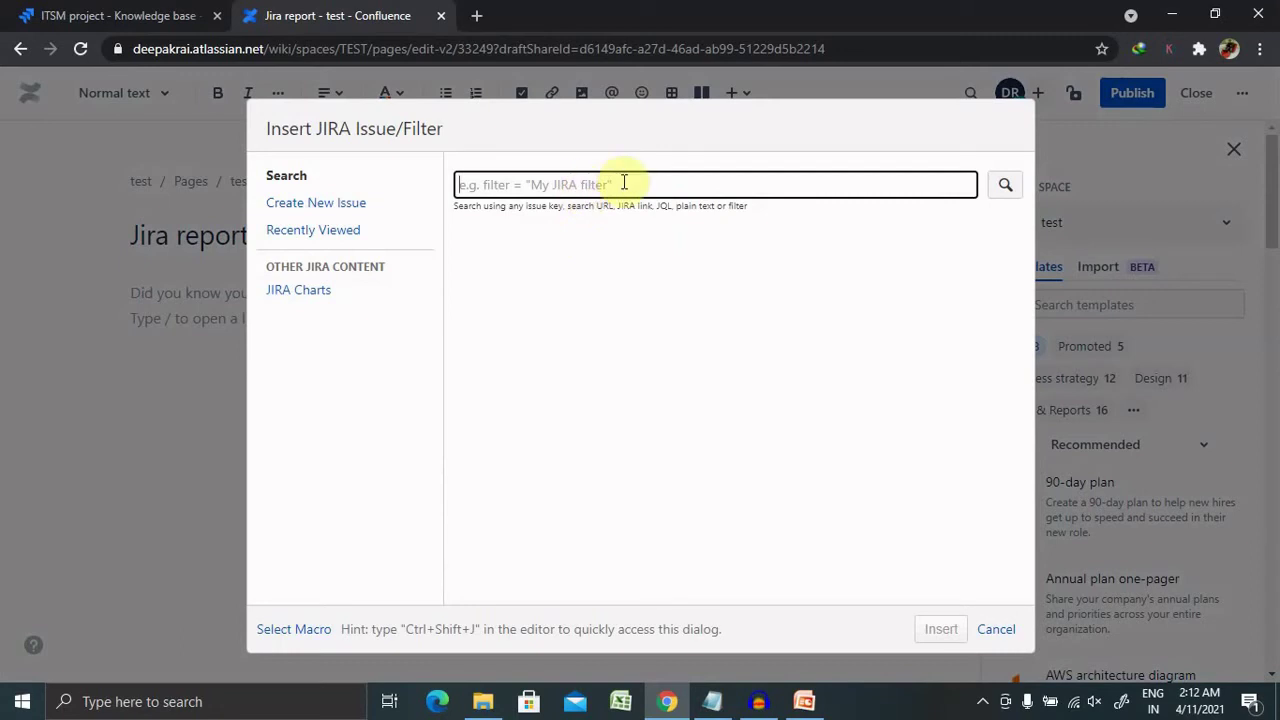
{"action": "type", "text": "pro"}
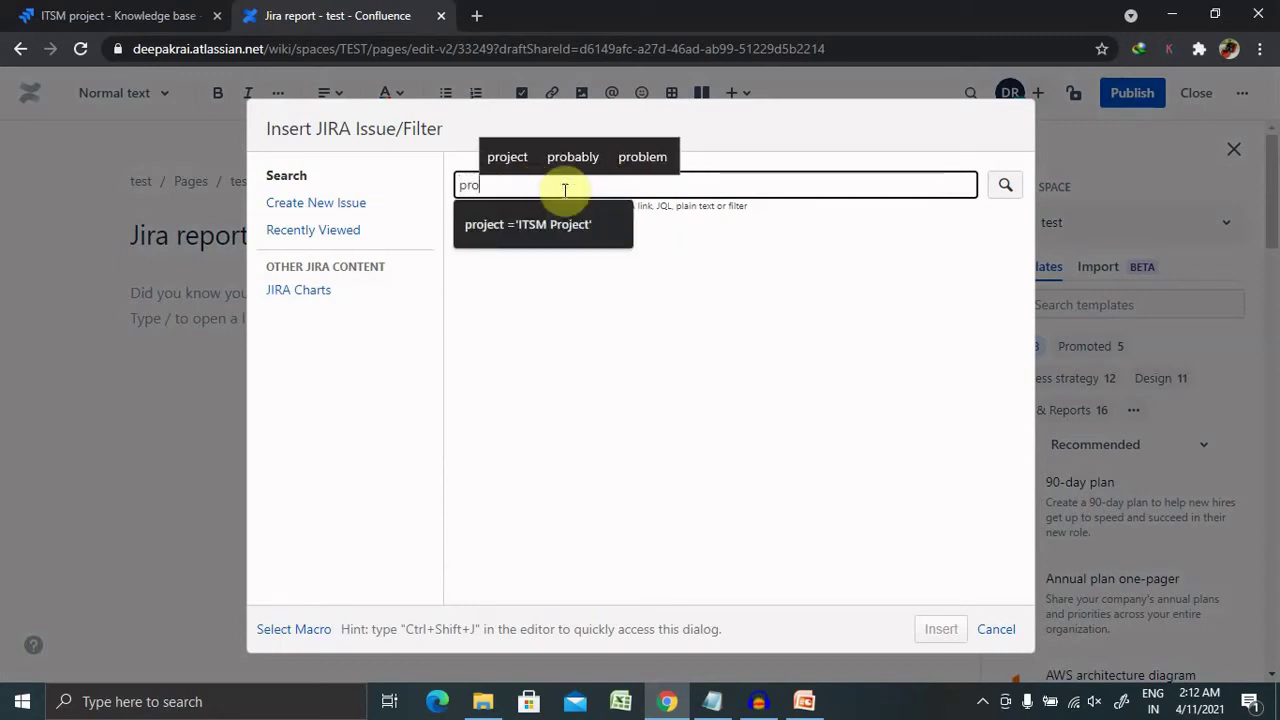
{"action": "type", "text": "ject "}
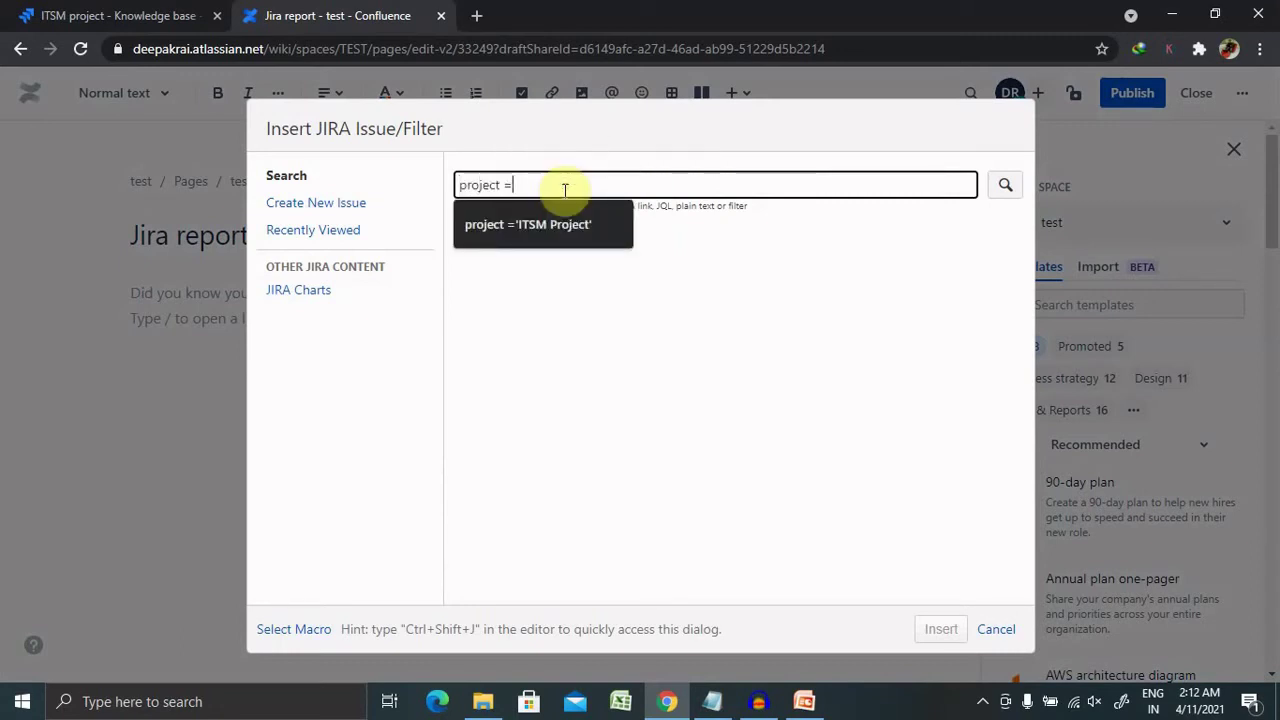
{"action": "type", "text": "= "}
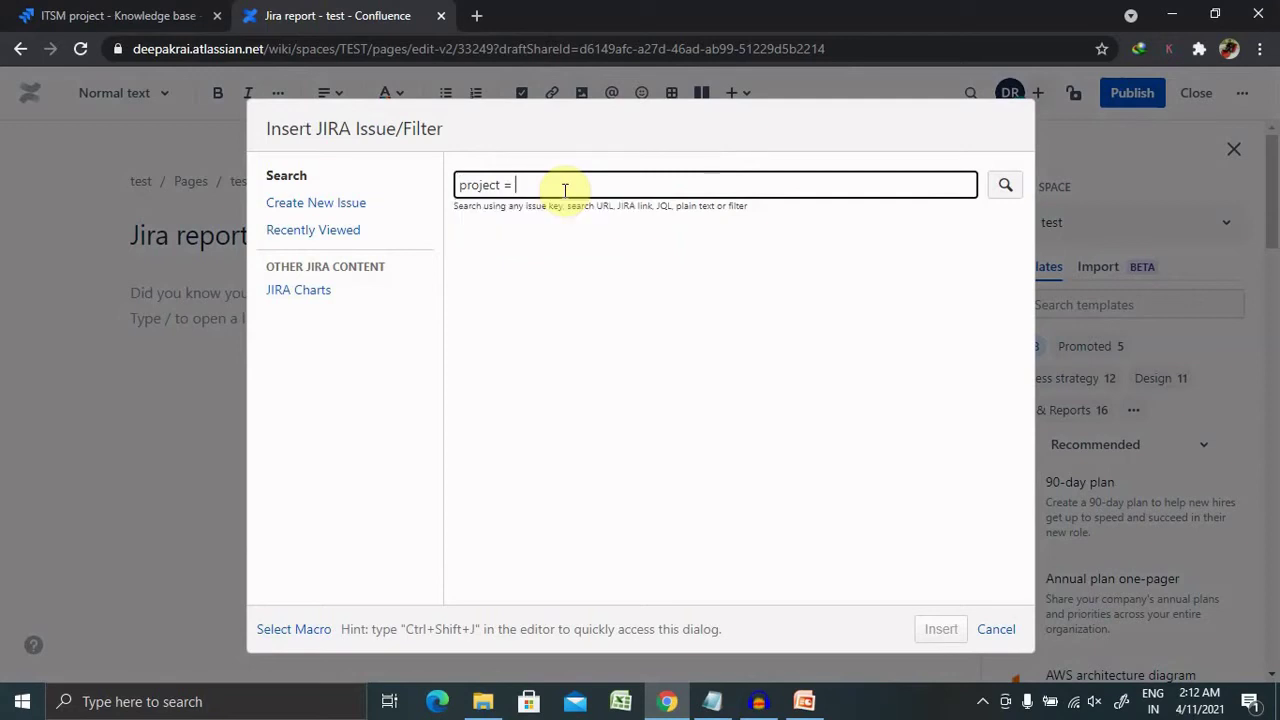
{"action": "type", "text": "'ITSM"}
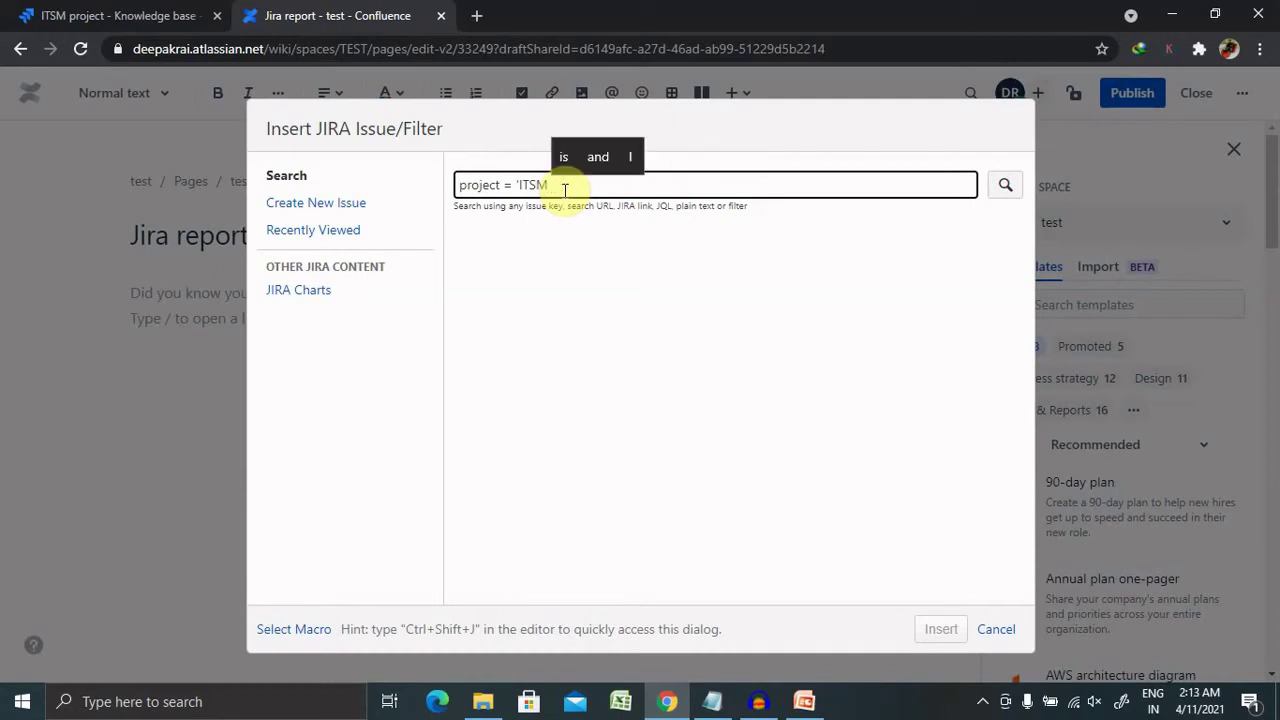
{"action": "type", "text": " Pro"}
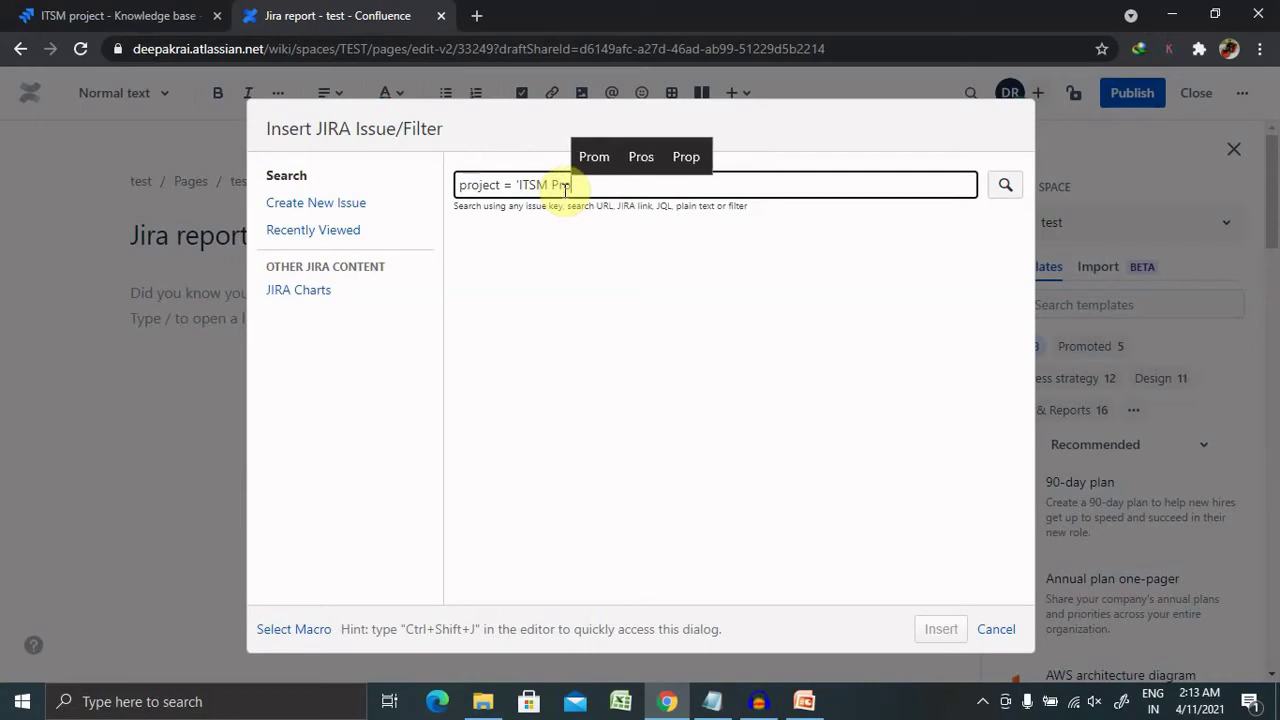
{"action": "type", "text": "ject'"}
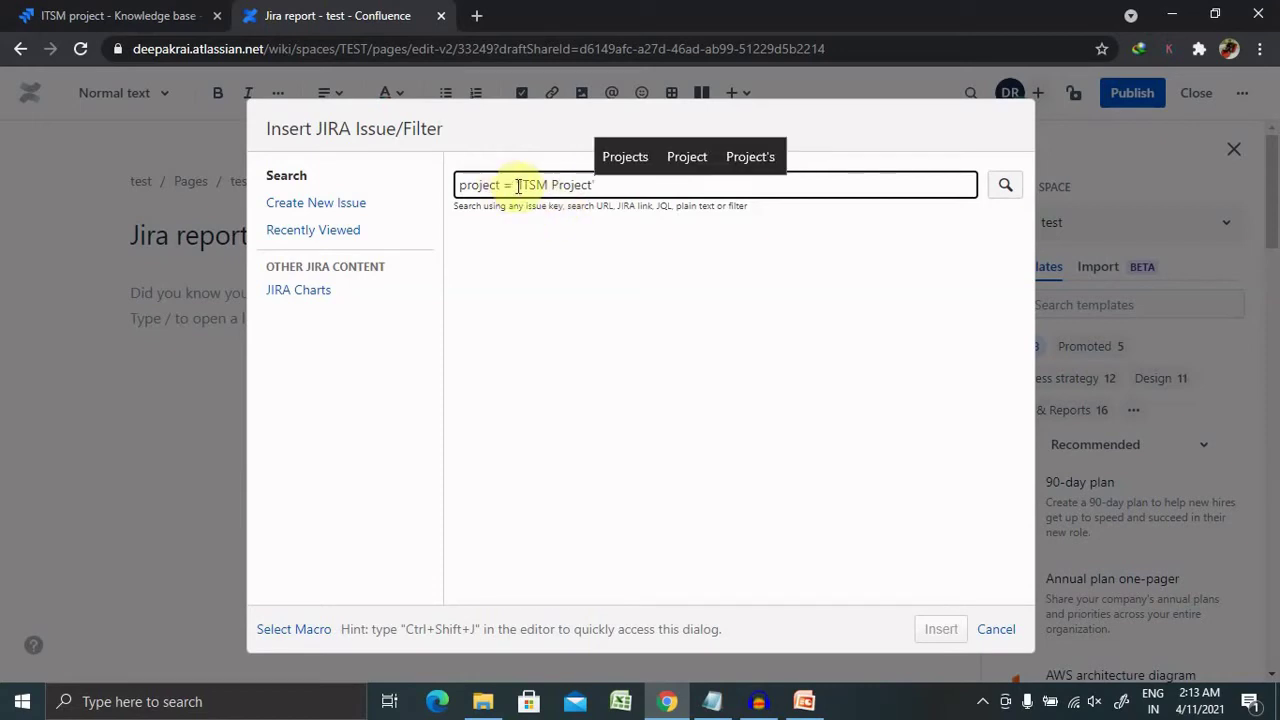
{"action": "left_click", "coordinate": [516, 186]}
{"action": "key", "text": "BackSpace"}
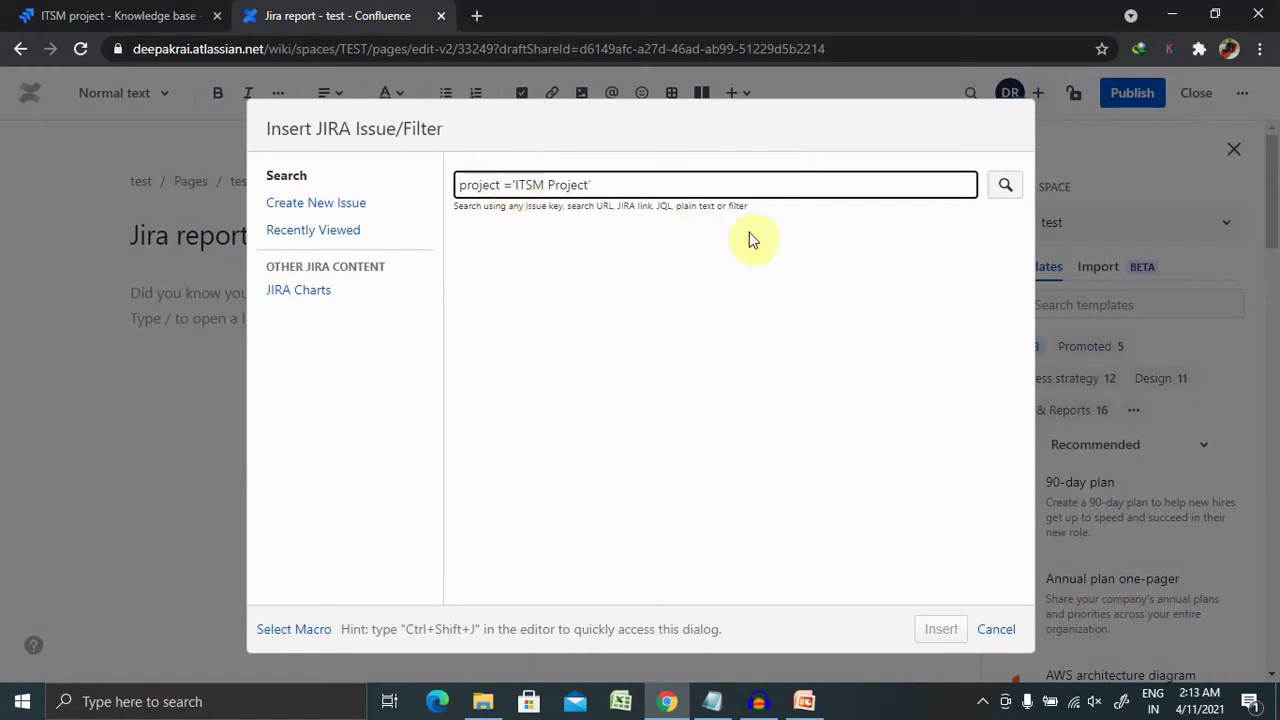
{"action": "key", "text": "Return"}
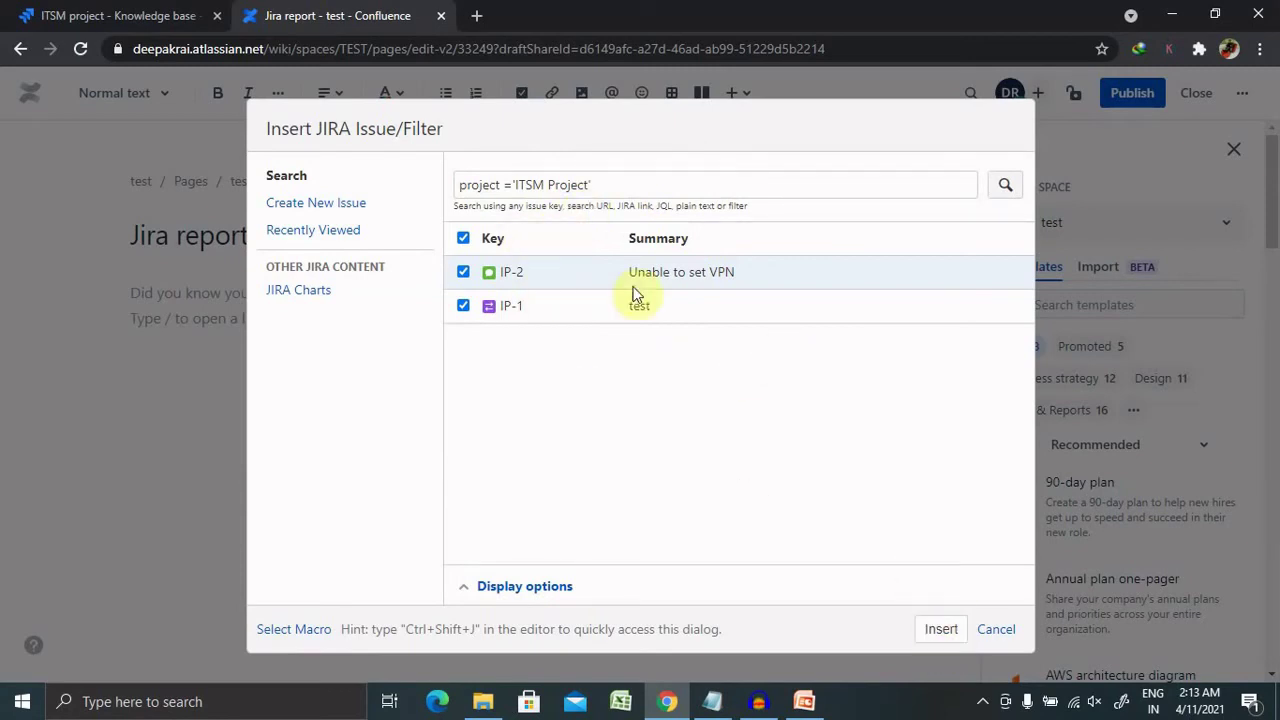
{"action": "left_click", "coordinate": [955, 633]}
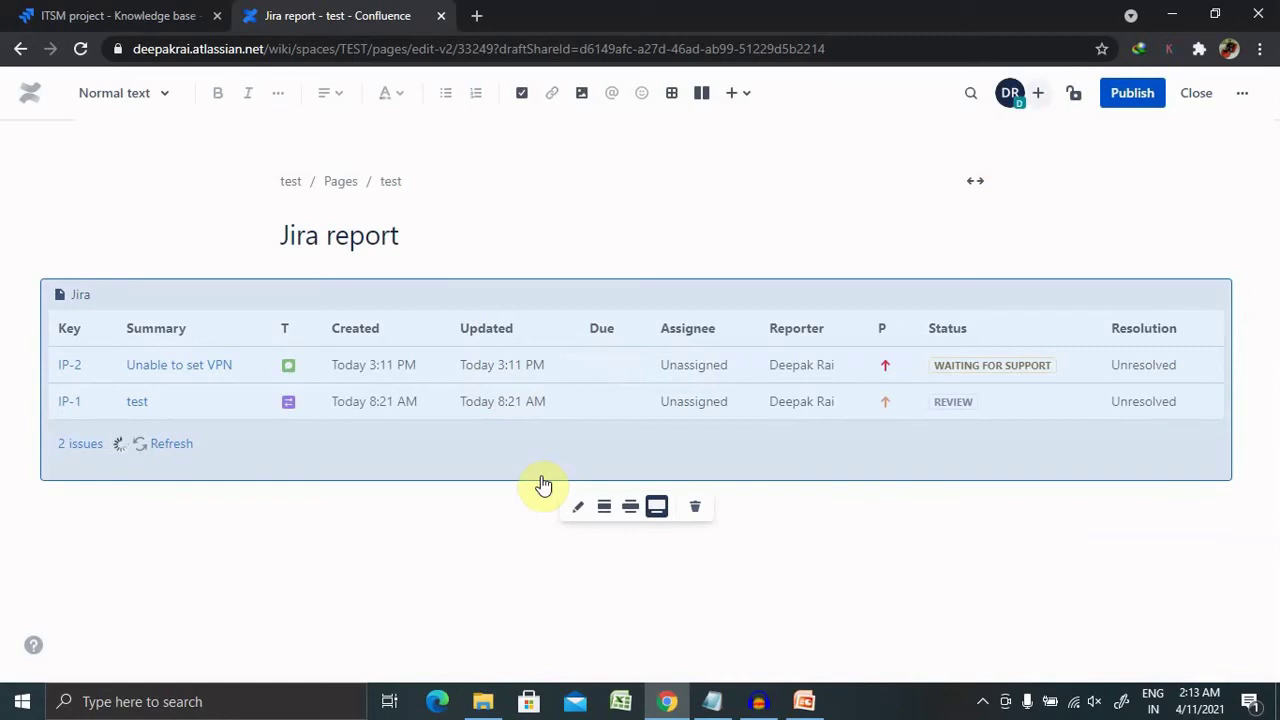
- Toggle the Jira issues table from wide back to centred width, then publish 'Jira report'
{"action": "left_click", "coordinate": [632, 509]}
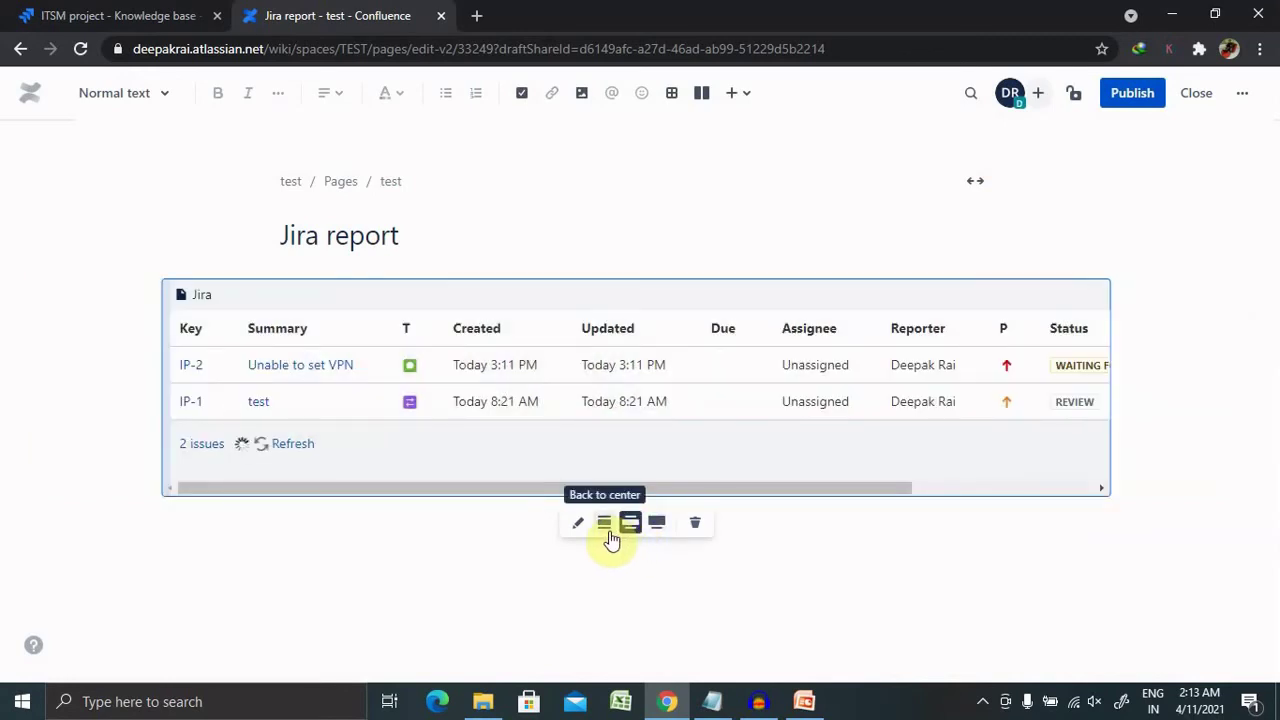
{"action": "left_click", "coordinate": [604, 523]}
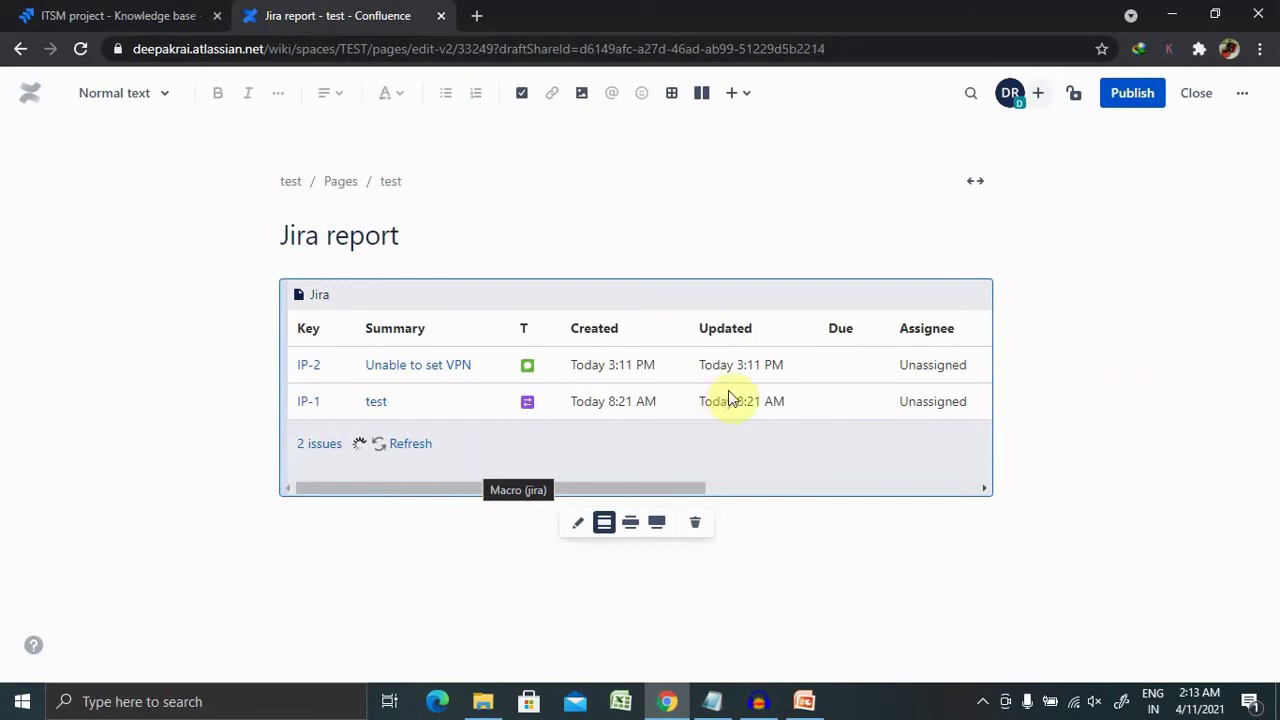
{"action": "left_click", "coordinate": [1129, 103]}
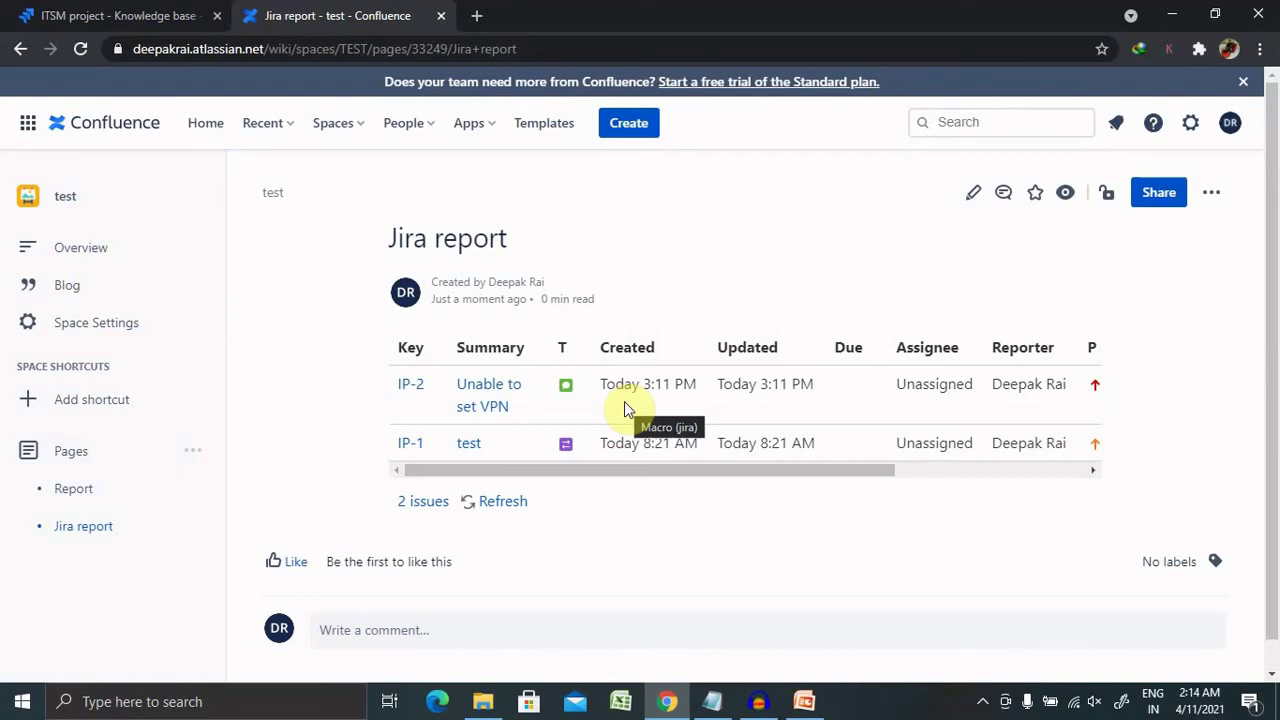
- Edit and republish the Jira report page unchanged, then dismiss the ••• actions menu
{"action": "left_click", "coordinate": [968, 198]}
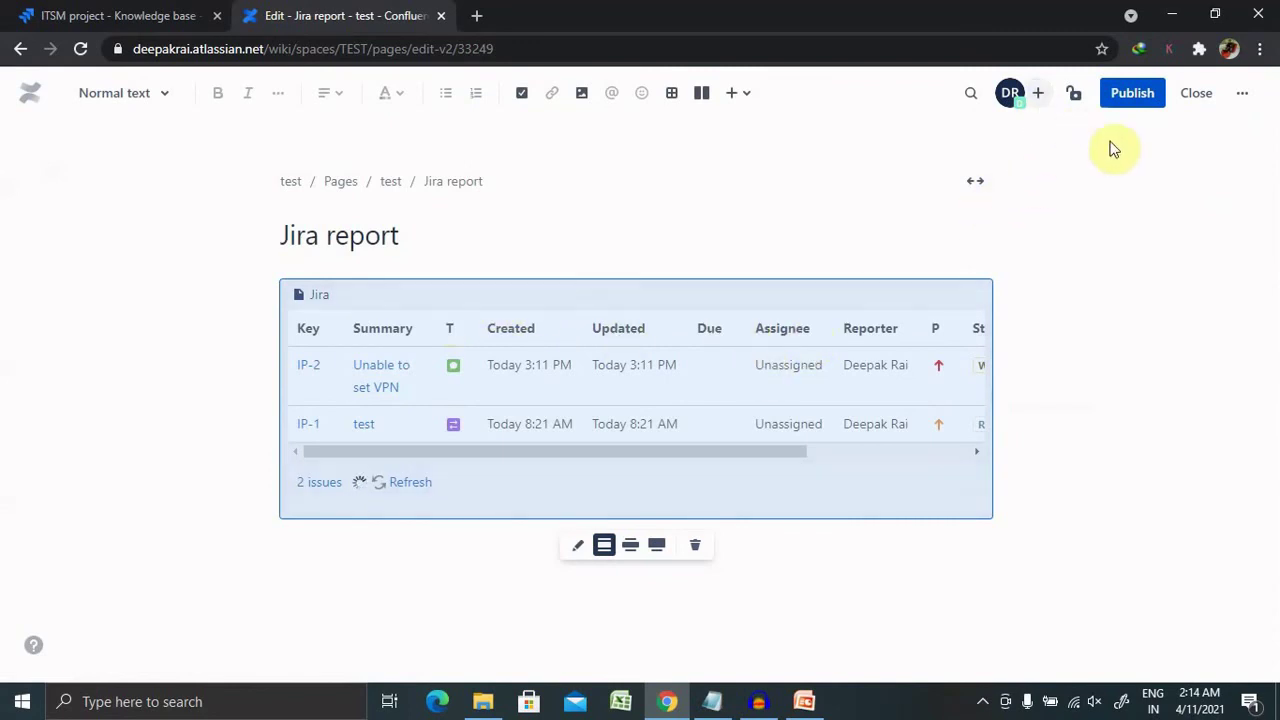
{"action": "left_click", "coordinate": [1143, 100]}
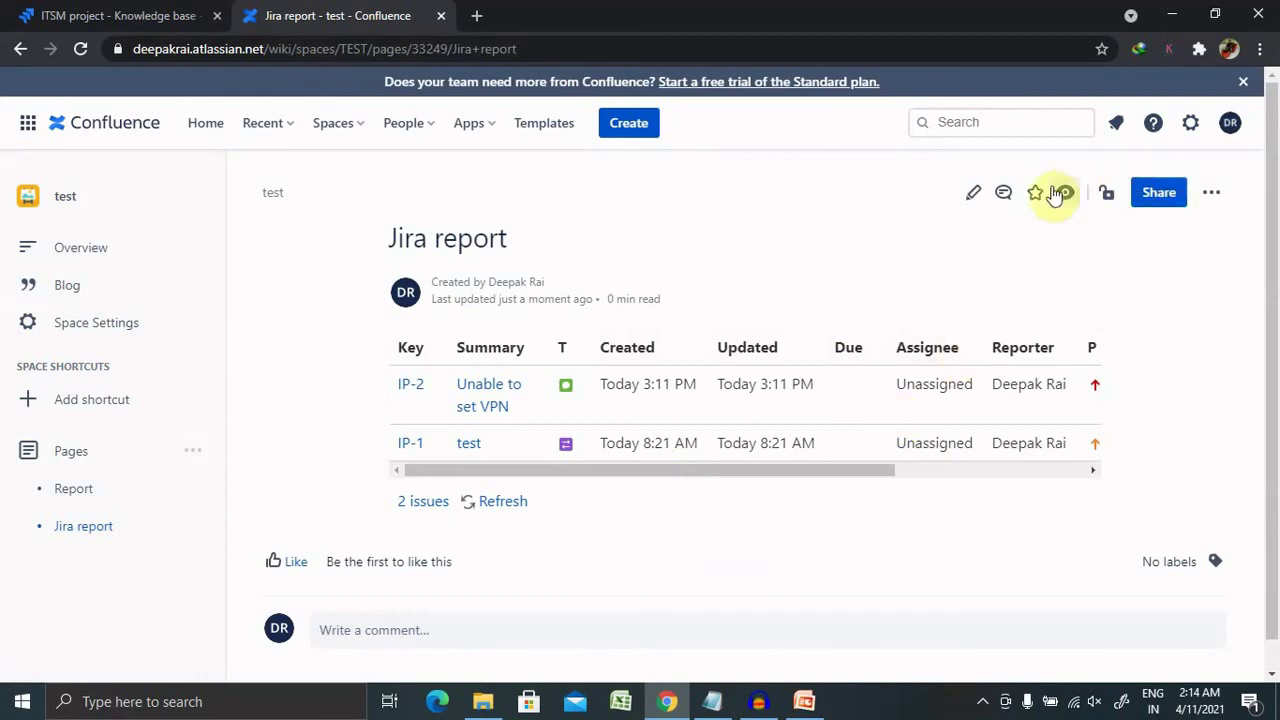
{"action": "left_click", "coordinate": [1211, 192]}
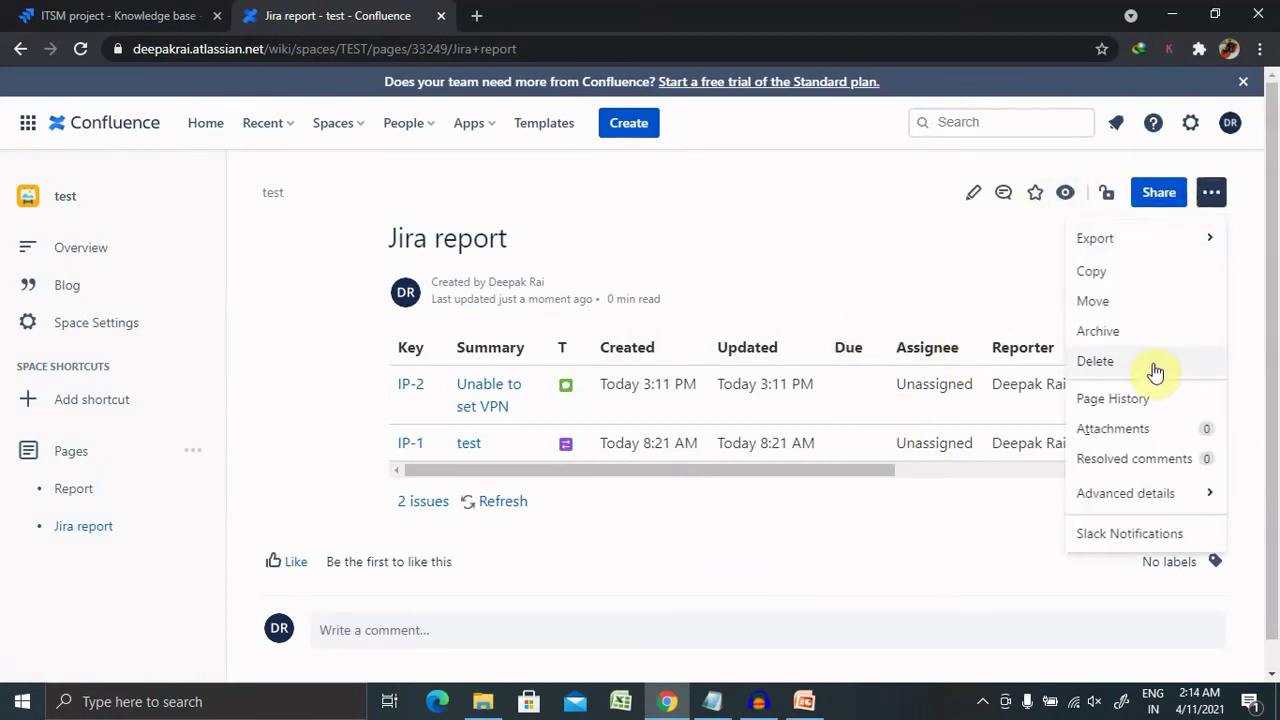
{"action": "left_click", "coordinate": [806, 266]}
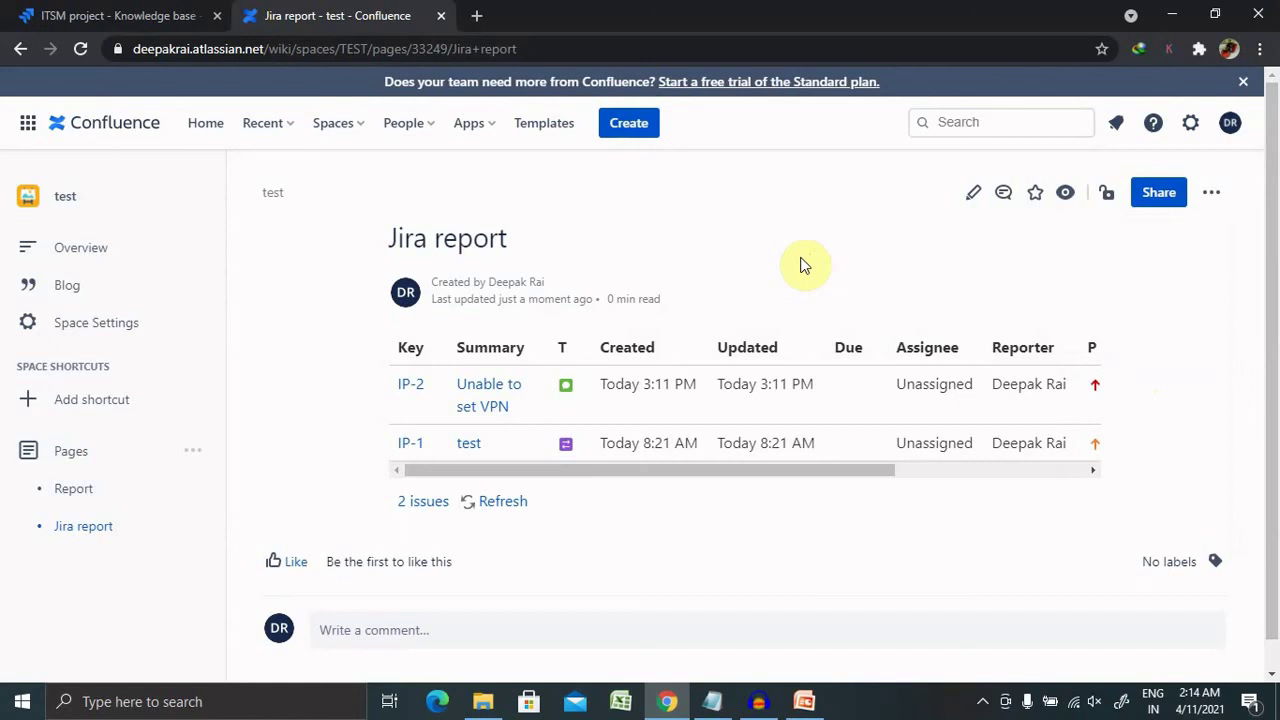
- Bring PowerPoint forward on the Thank You slide and open the hidden-icons tray
{"action": "left_click", "coordinate": [806, 702]}
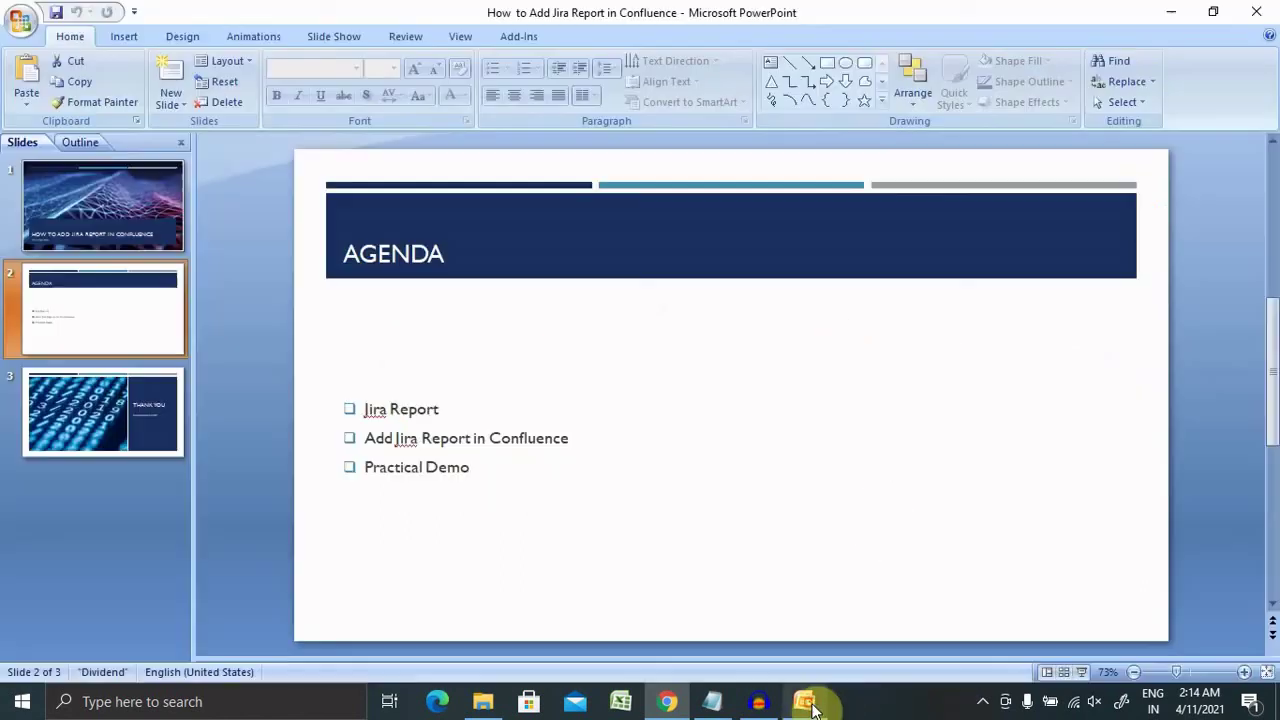
{"action": "left_click", "coordinate": [120, 428]}
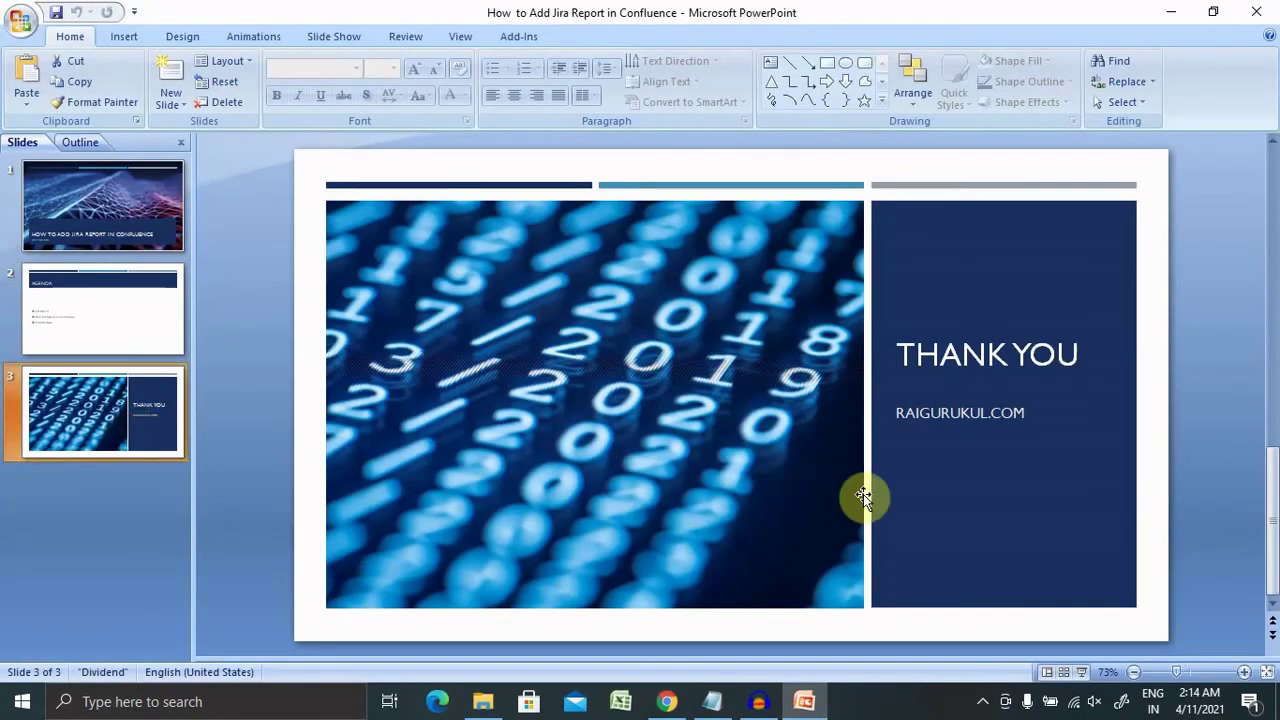
{"action": "left_click", "coordinate": [985, 705]}
{"action": "left_click", "coordinate": [949, 663]}
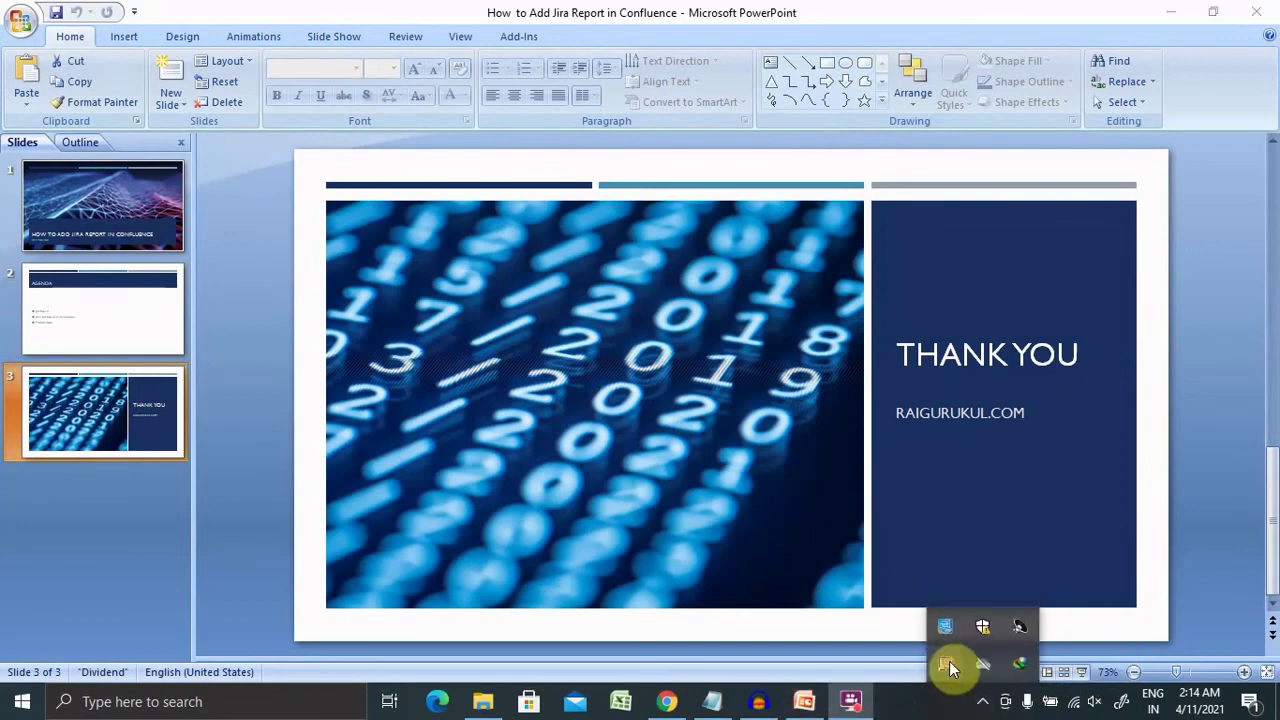